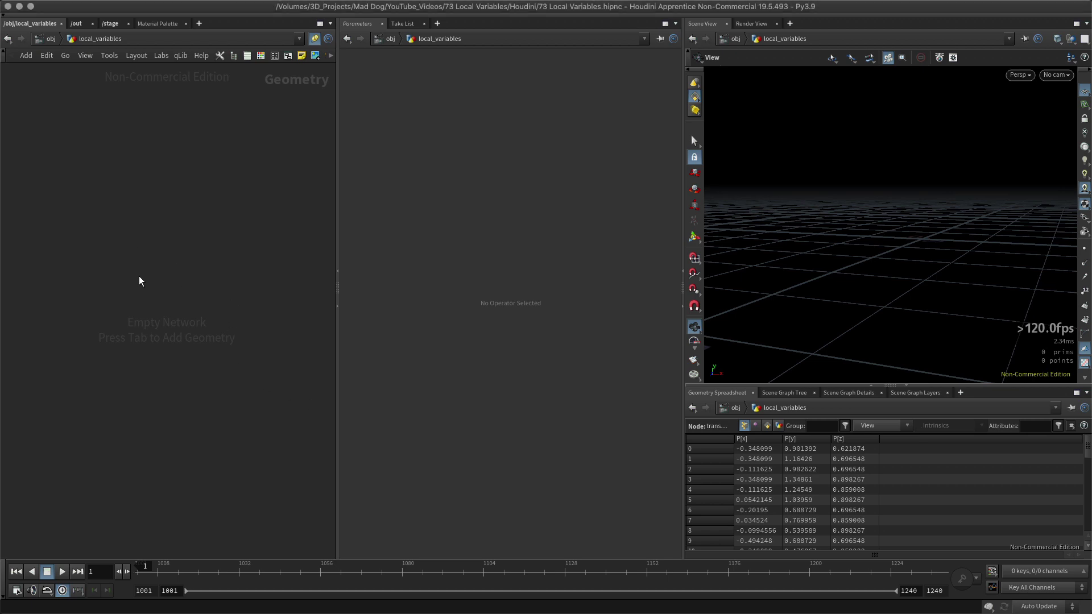
Add a Sphere node to the empty geometry network and set its primitive type to Polygon
key("Tab")
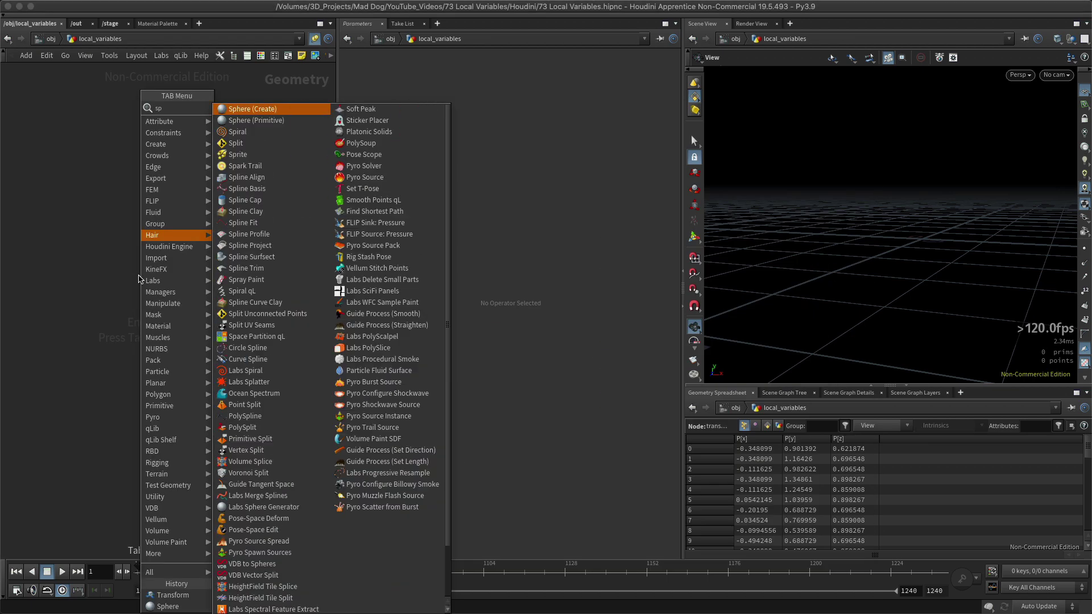
key("Escape")
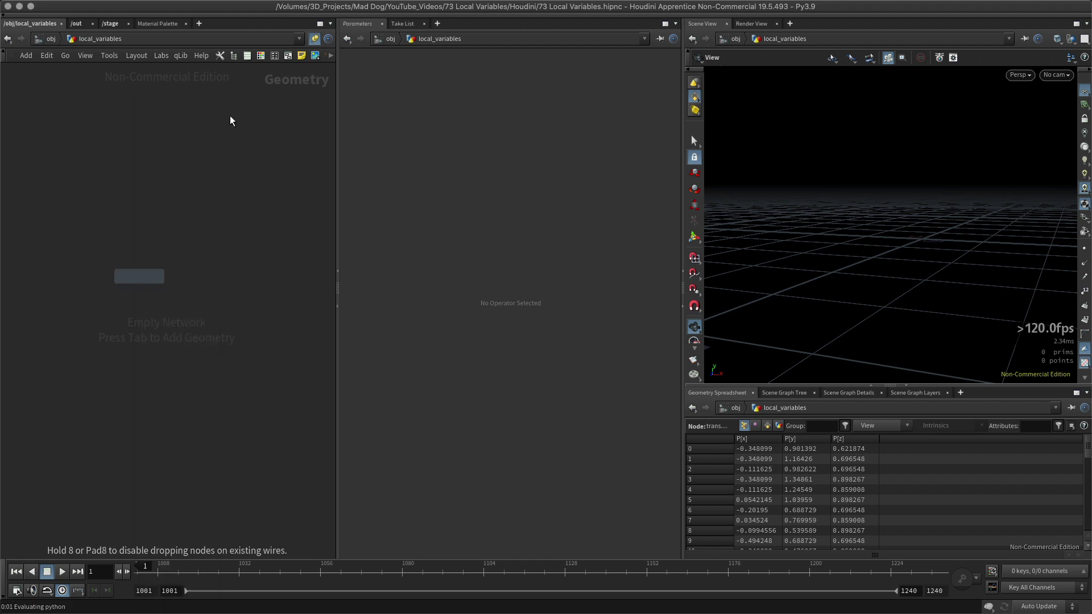
left_click(148, 219)
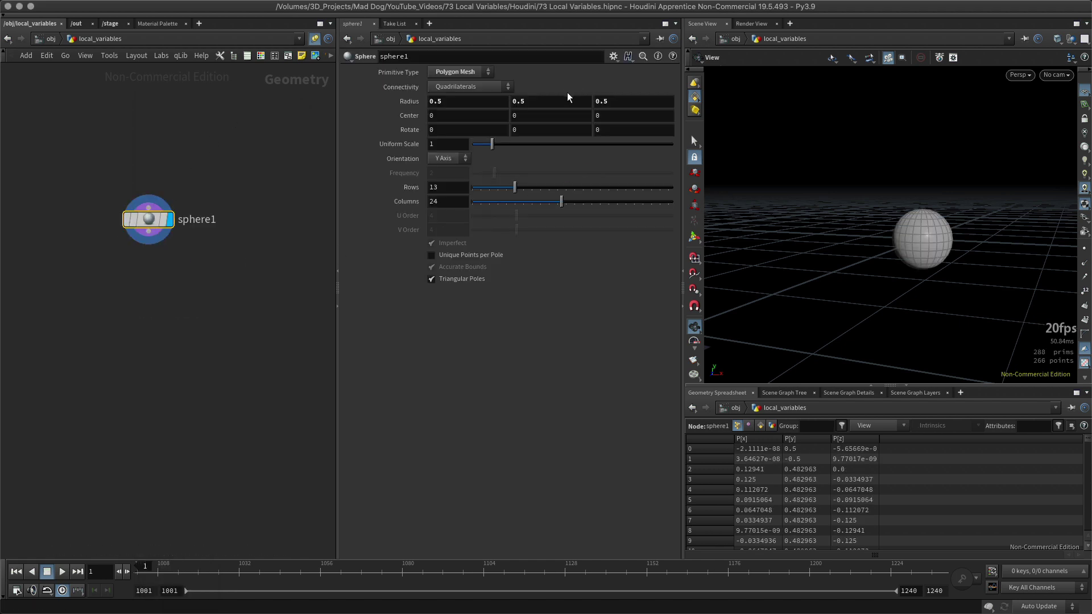
left_click(466, 71)
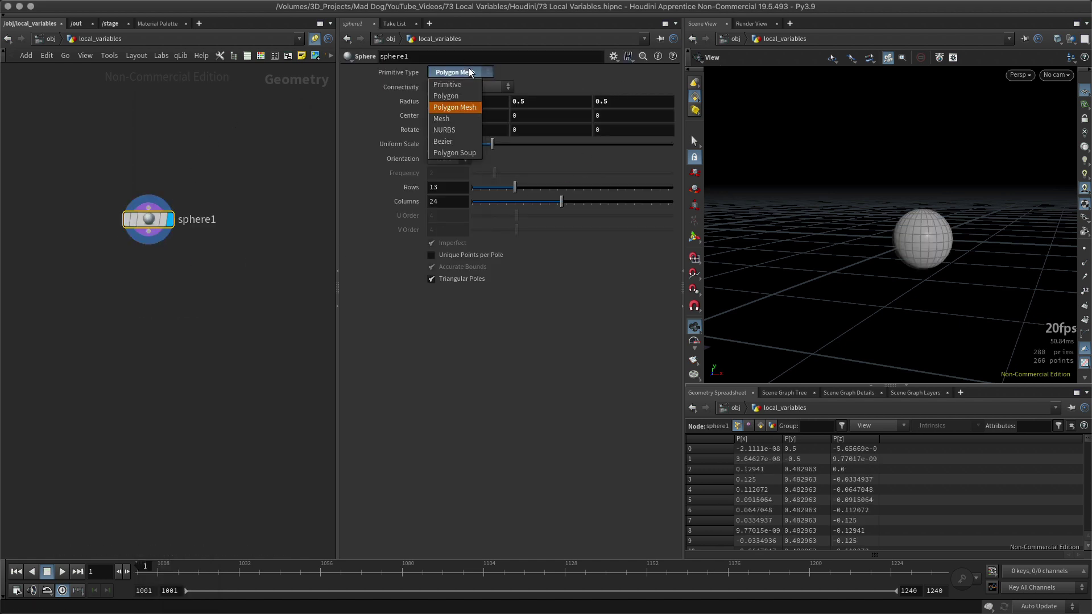
left_click(455, 101)
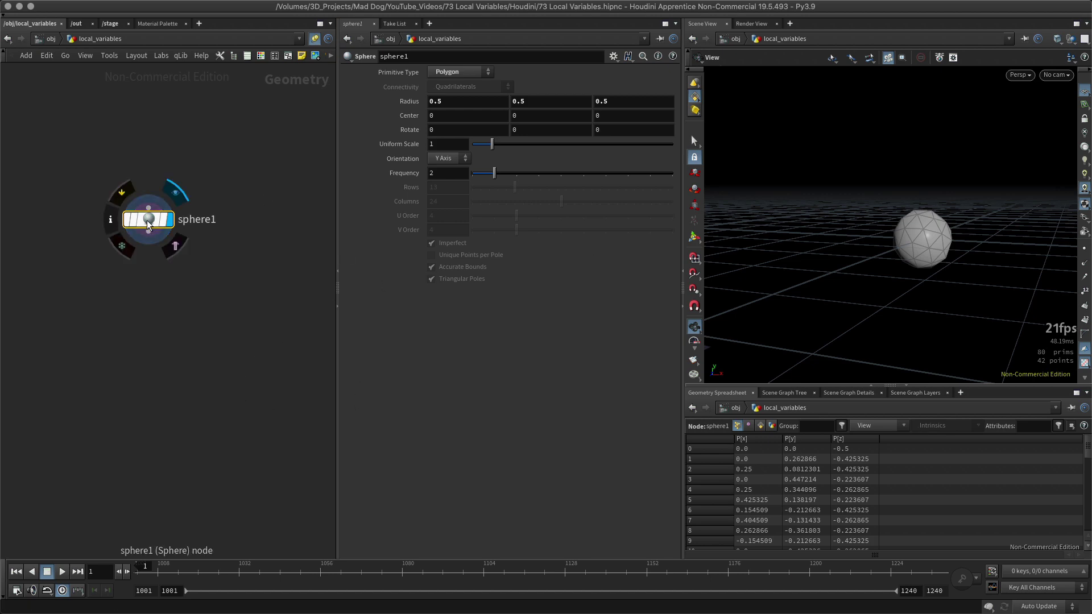
left_click_drag(148, 220, 154, 228)
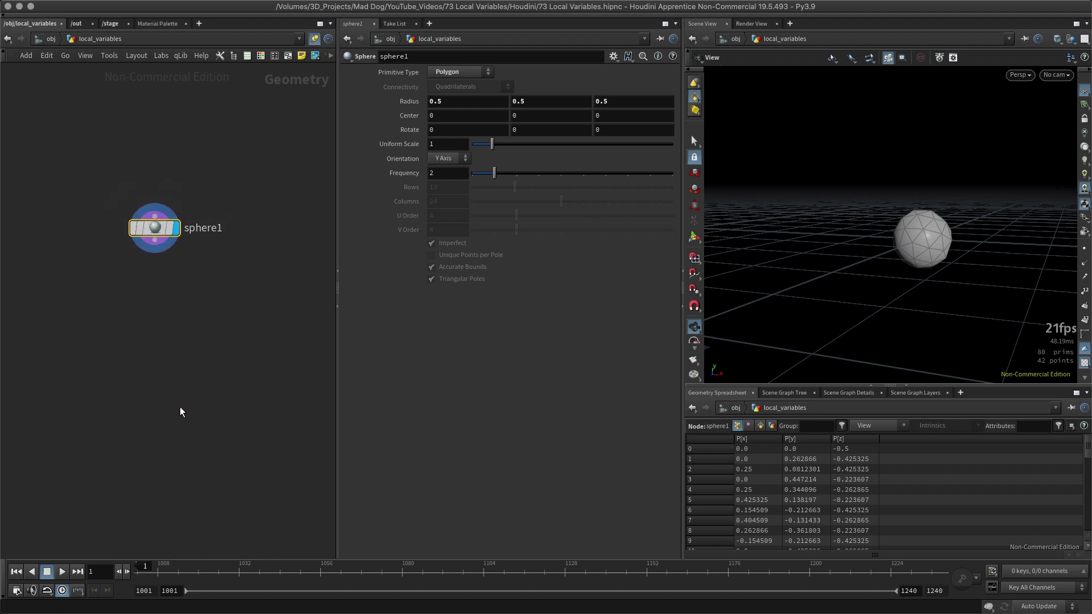
Add a Transform node below sphere1, connect the sphere's output to it and display the transform
left_click(170, 344)
key("Tab")
type("tra")
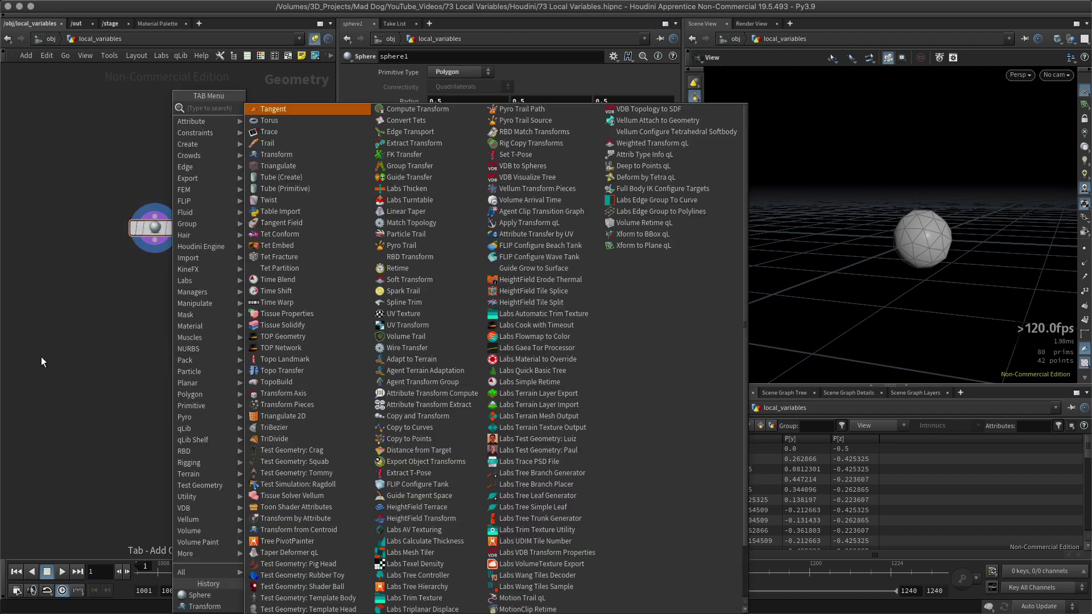
left_click(276, 131)
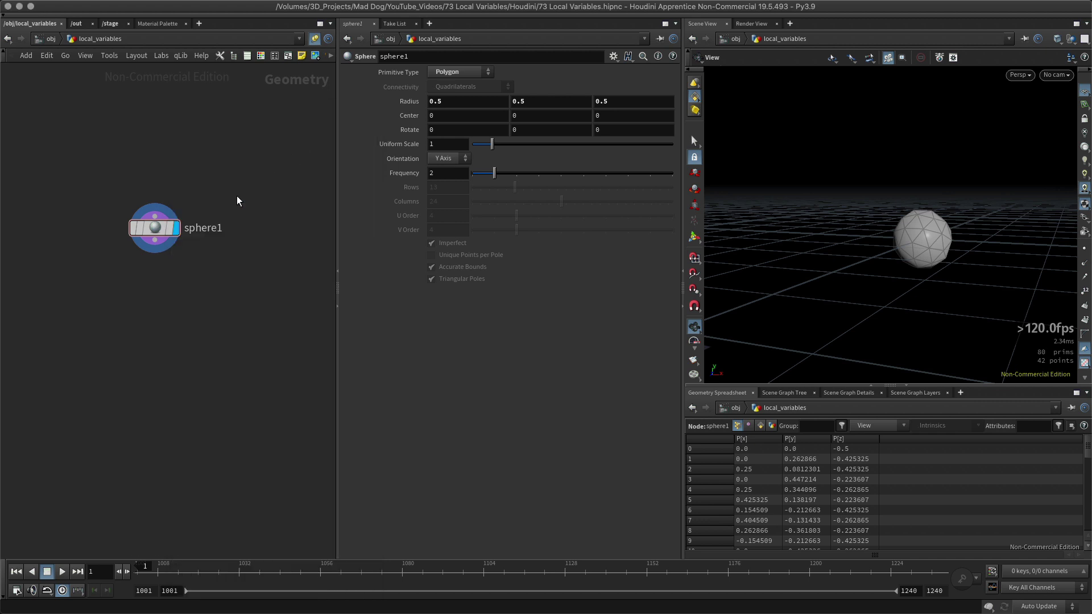
left_click(151, 283)
left_click_drag(158, 248, 154, 293)
left_click(175, 283)
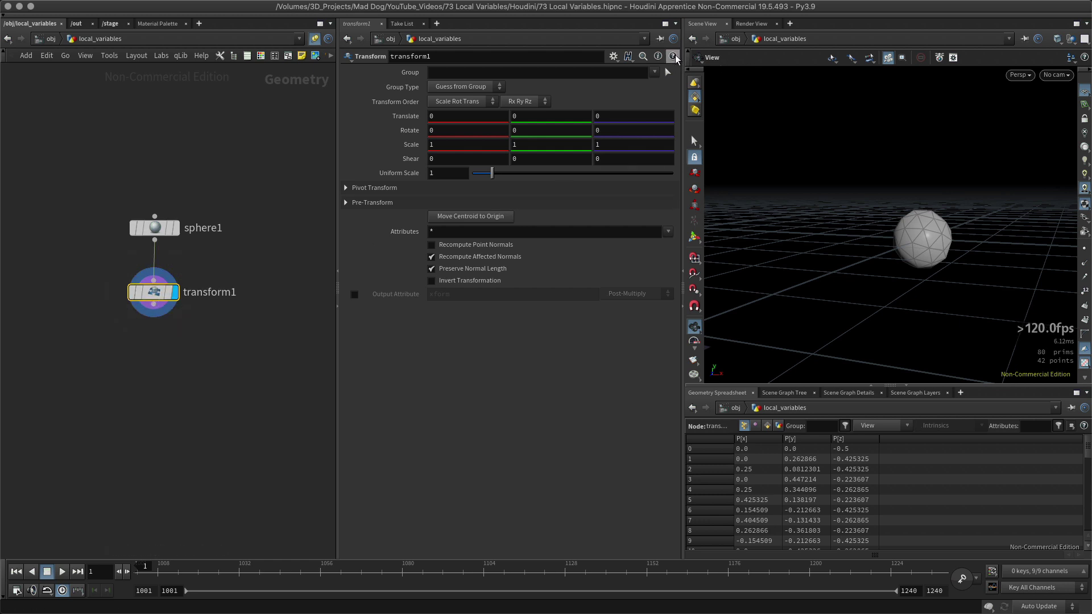
Open the Transform node's help page and read its Locals section
left_click(673, 55)
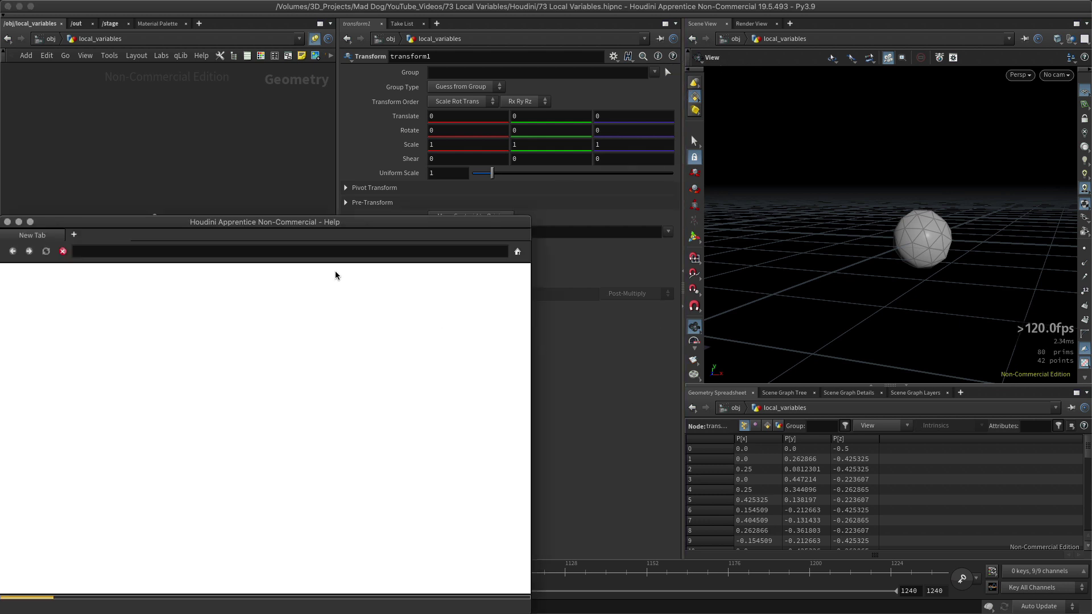
left_click_drag(162, 226, 427, 149)
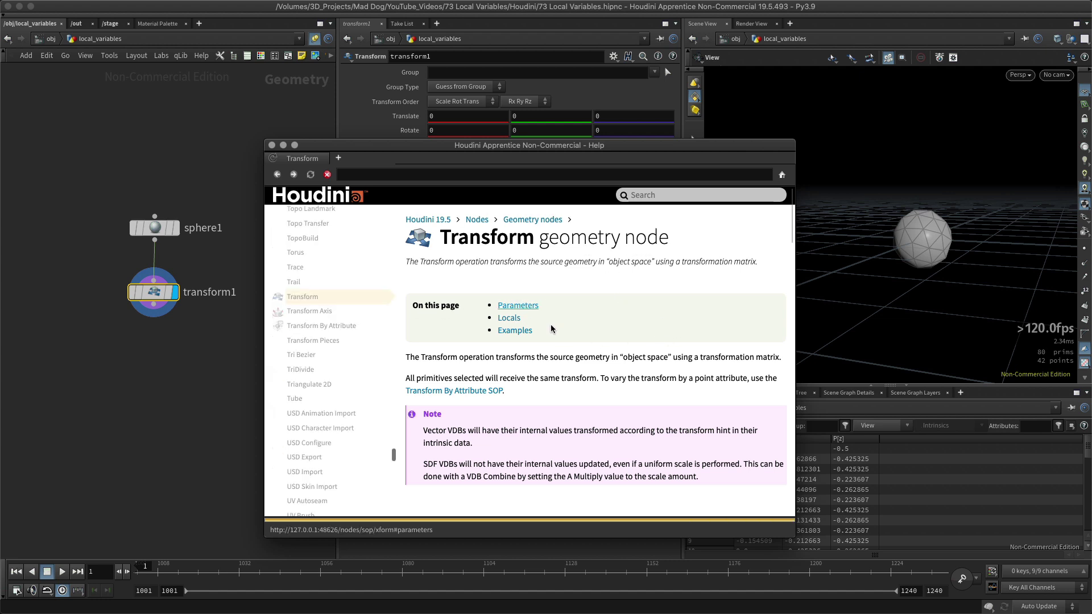
left_click(509, 319)
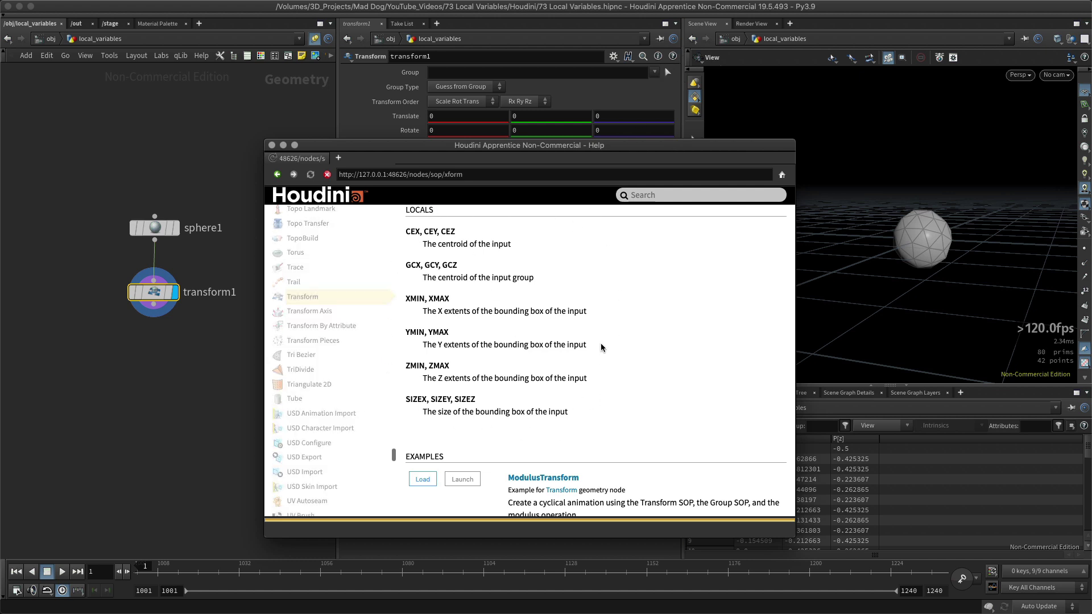
Open the help page of the sphere1 node and check its page contents for local variables
left_click(157, 229)
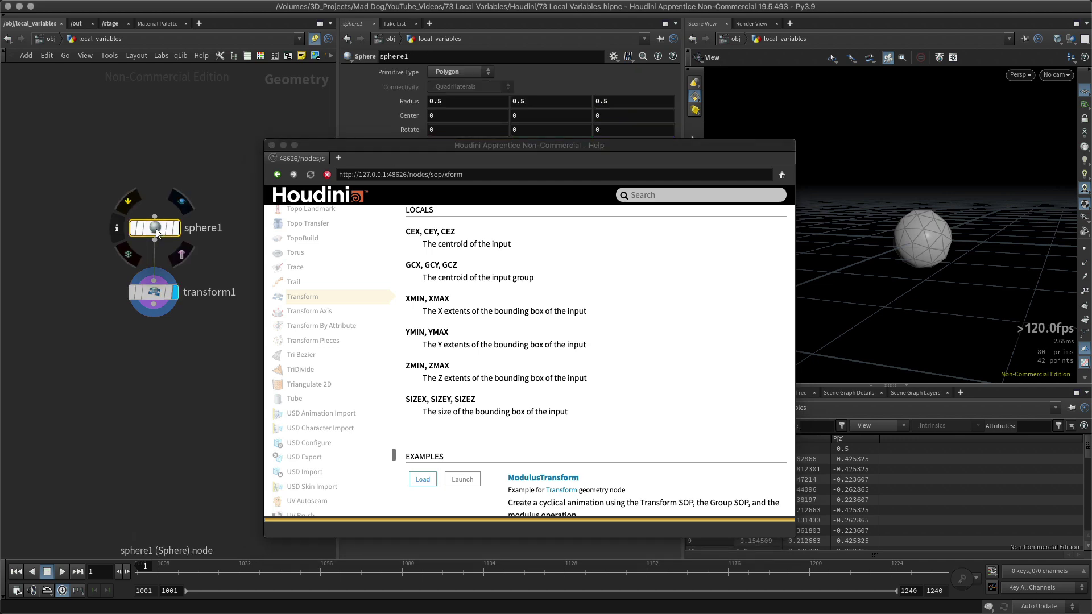
left_click(672, 56)
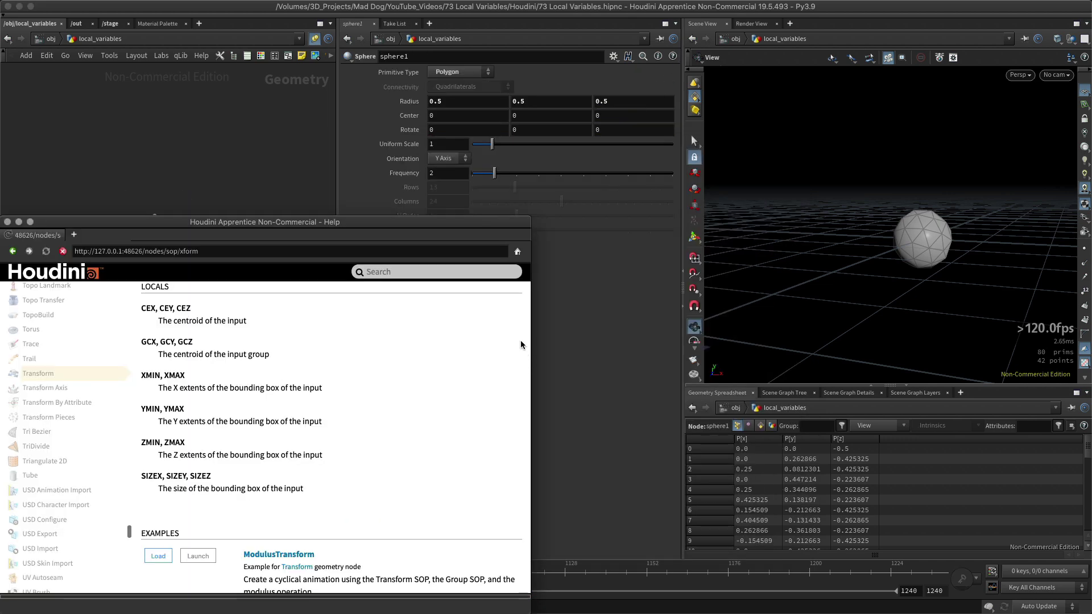
left_click_drag(210, 223, 574, 150)
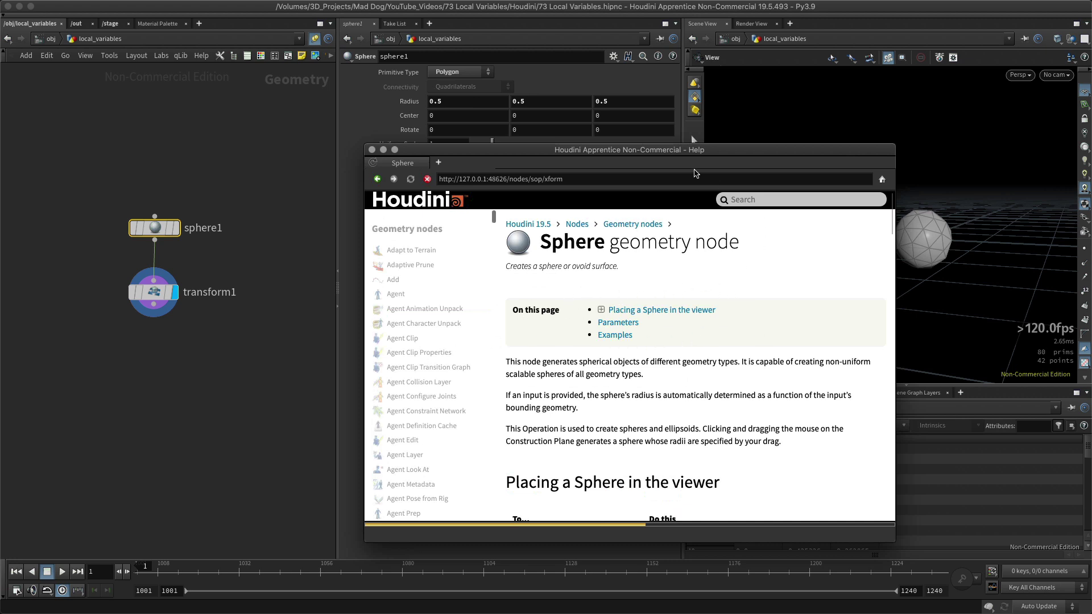
left_click_drag(697, 152, 649, 160)
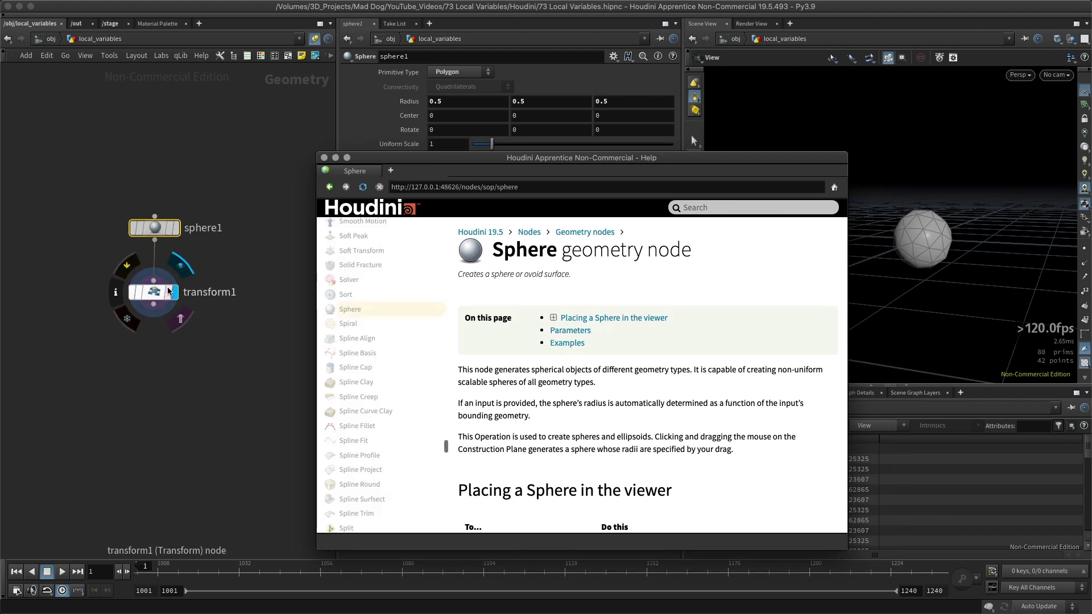
Return to the Locals section of the transform1 node's help and move the help window clear of the parameters
left_click(158, 299)
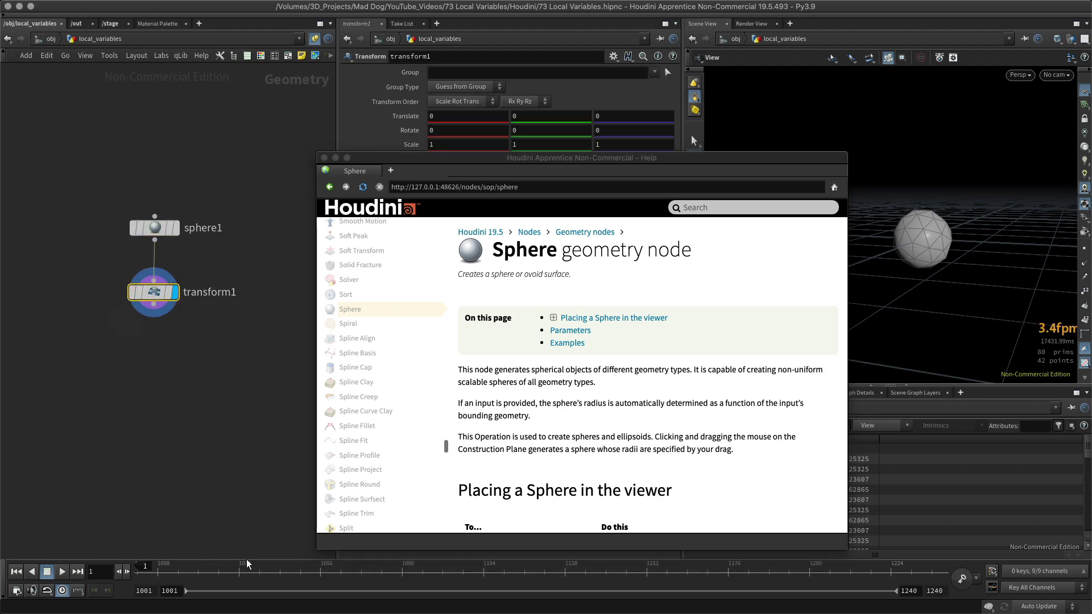
left_click(674, 57)
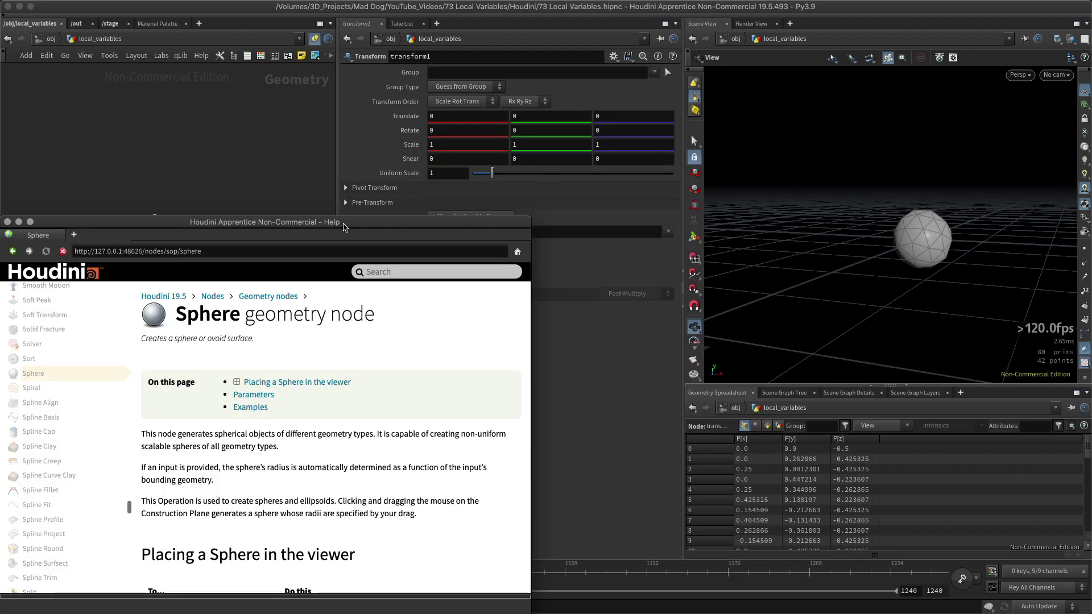
left_click_drag(351, 228, 672, 97)
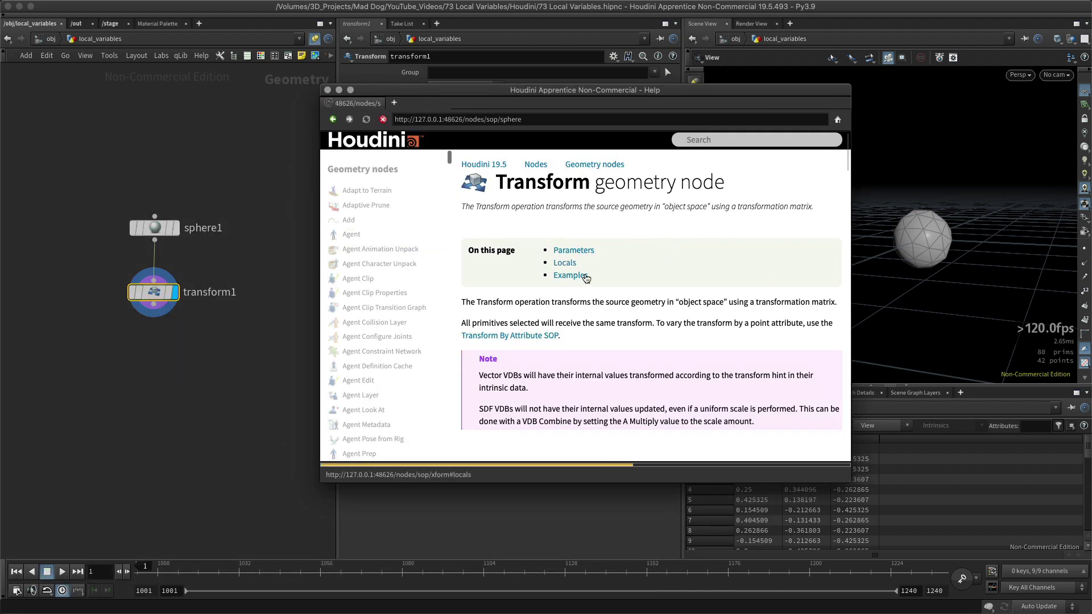
left_click(577, 277)
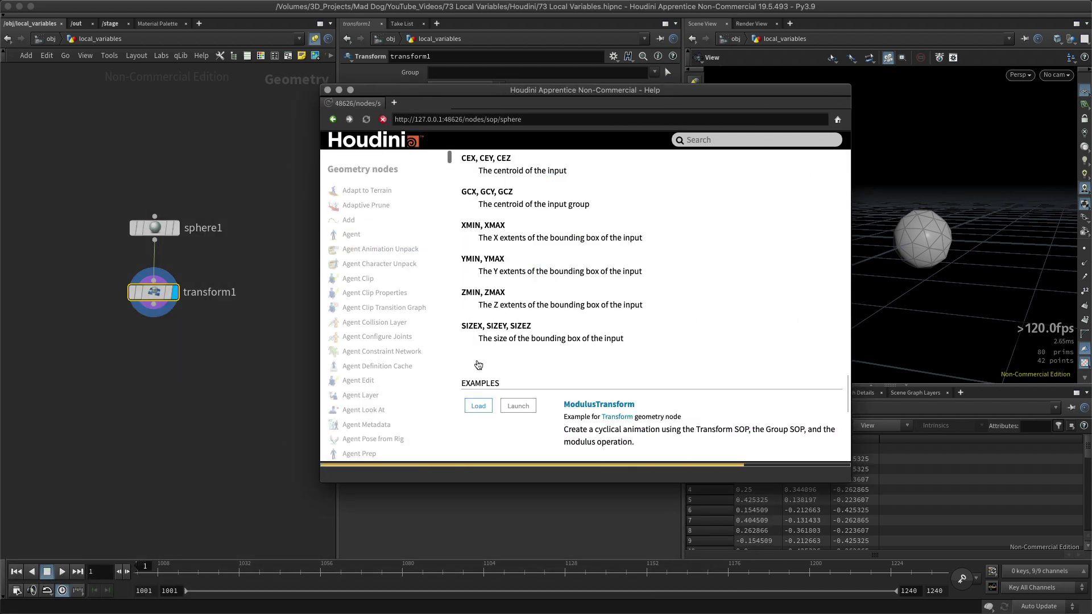
left_click_drag(519, 93, 461, 389)
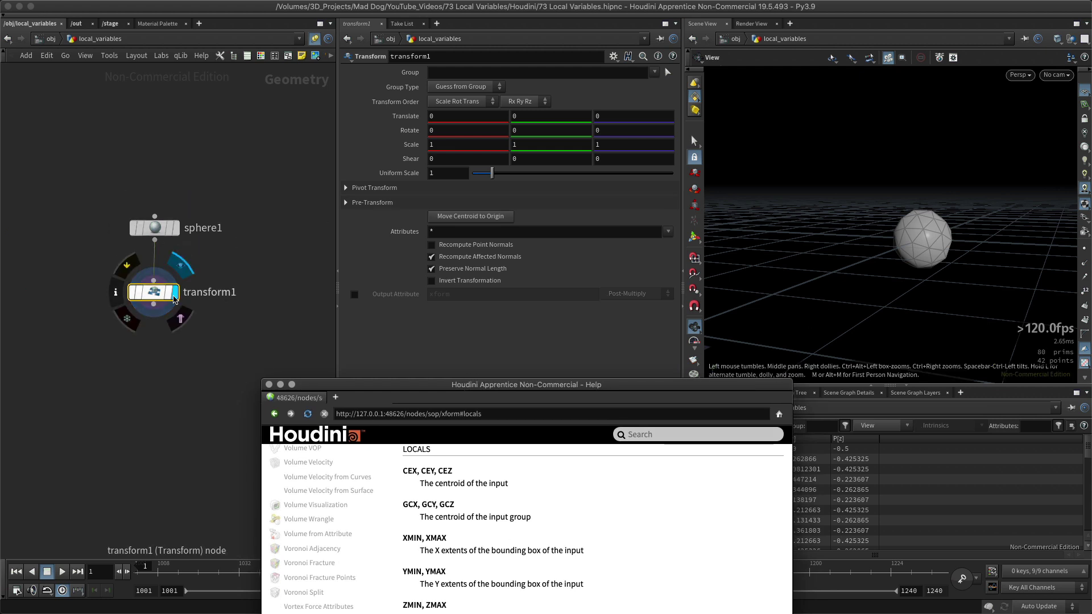
Show the viewport handles and move sphere1 off the origin to a center of about -1.74, 1.93, 2.26
left_click(165, 293)
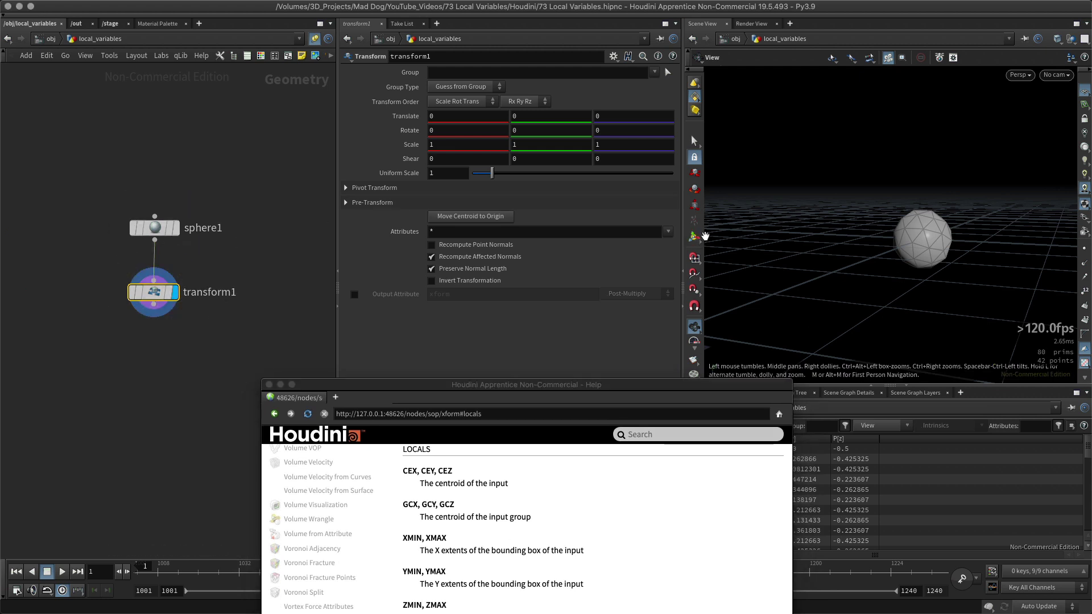
left_click(695, 237)
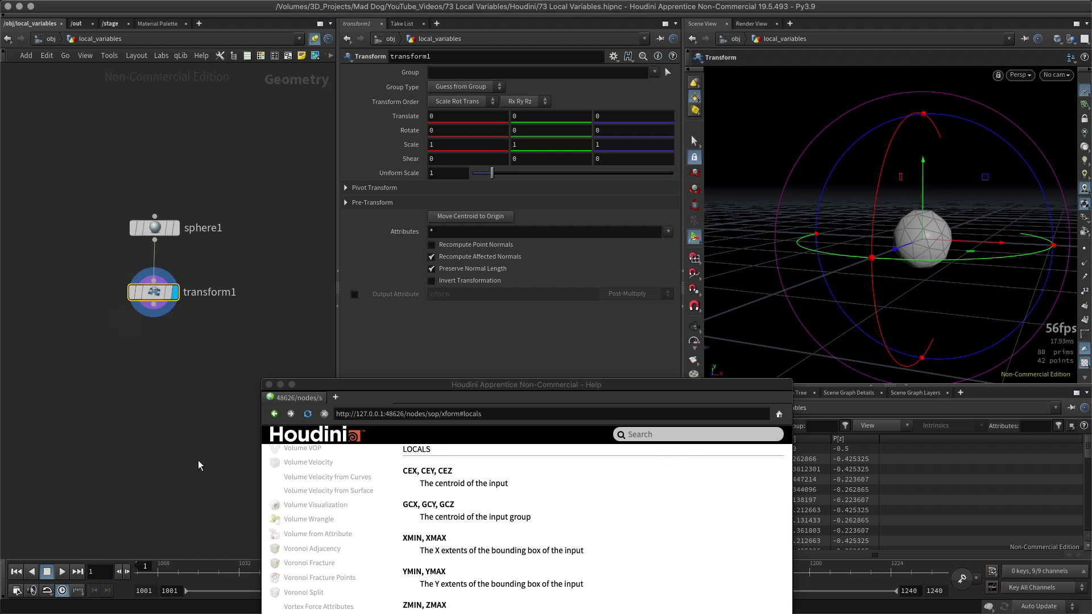
left_click(168, 228)
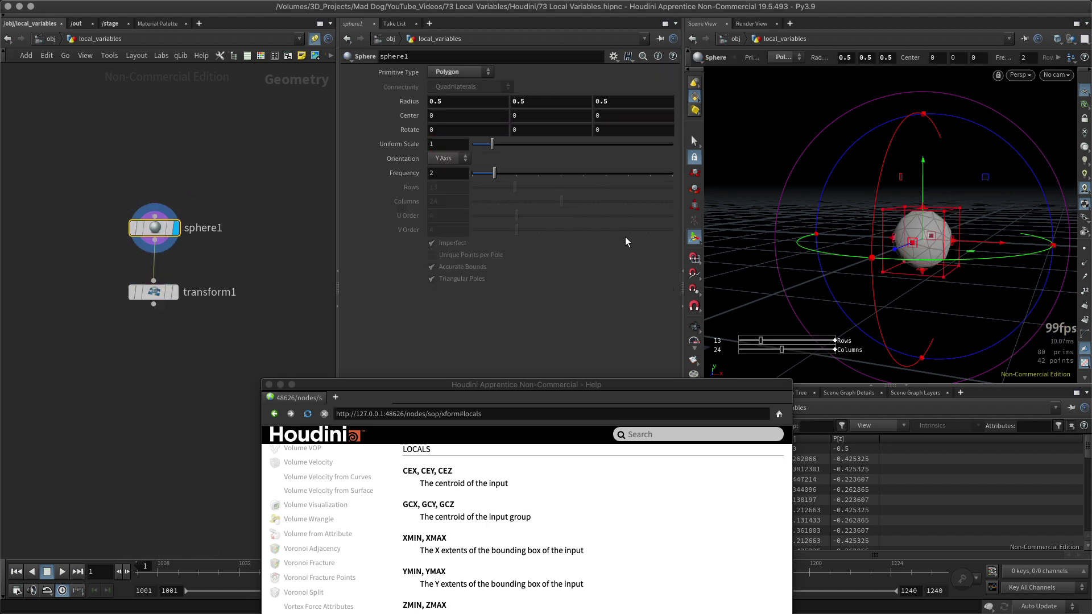
key("Escape")
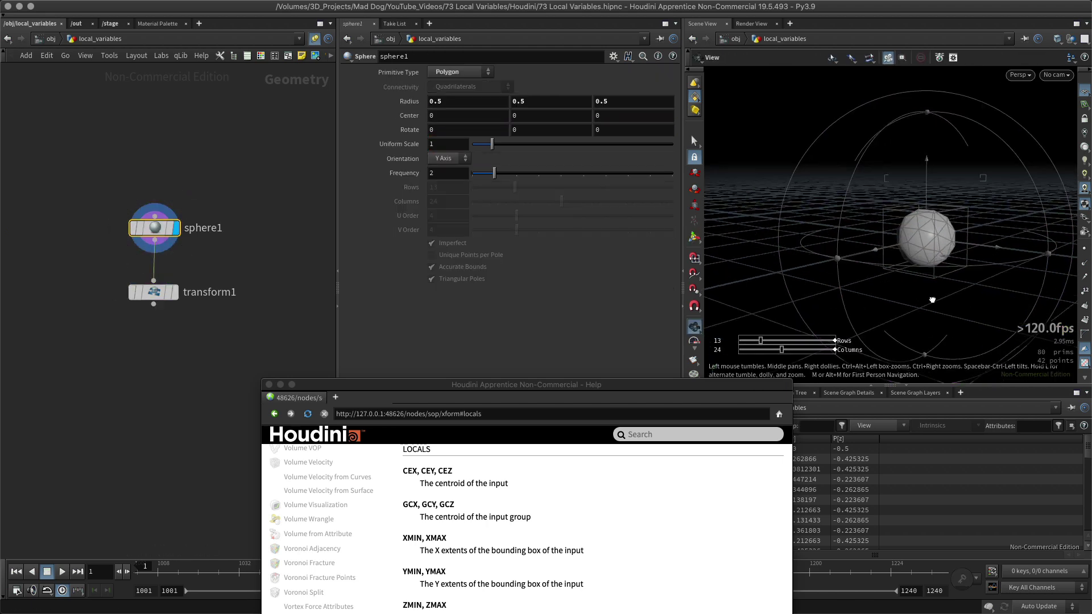
key("Return")
left_click_drag(932, 238, 763, 119)
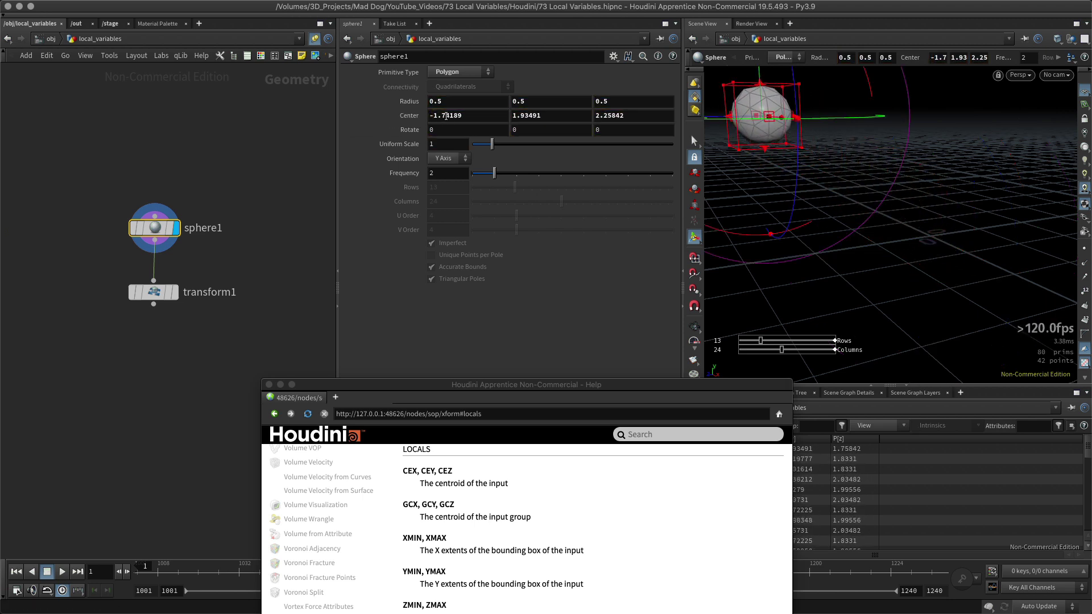
key("Escape")
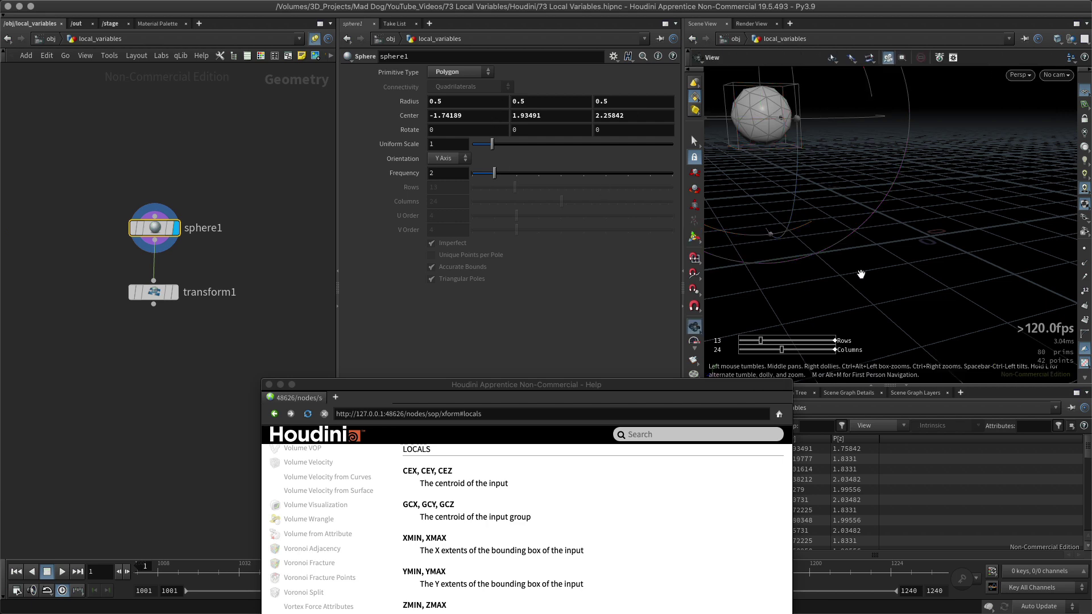
left_click_drag(854, 239, 885, 237)
key("Return")
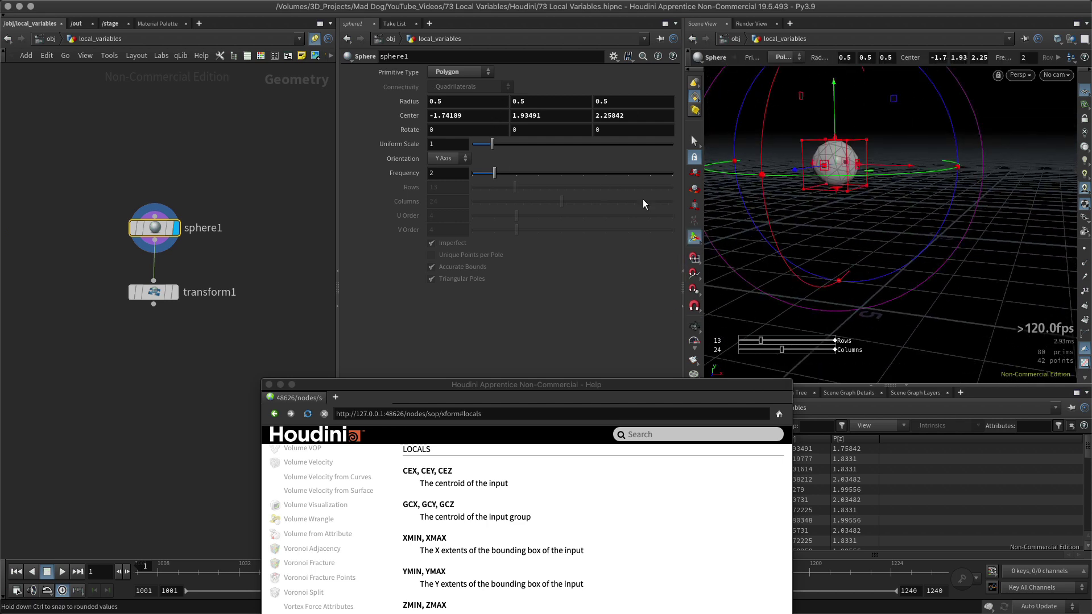
Select and display transform1, and inspect where its handle sits relative to the sphere
mouse_move(156, 298)
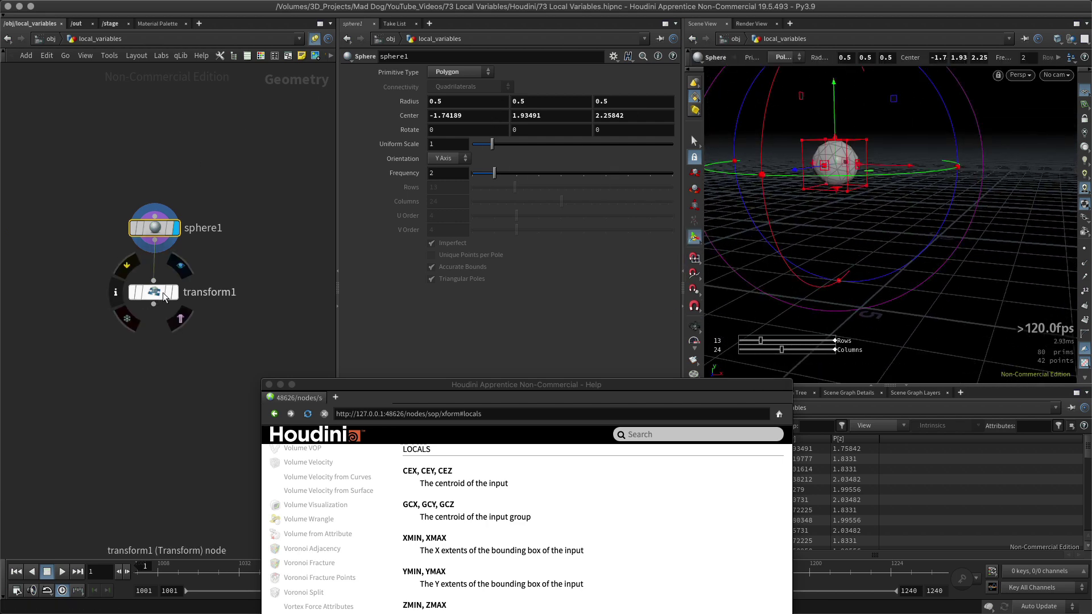
left_click(155, 293)
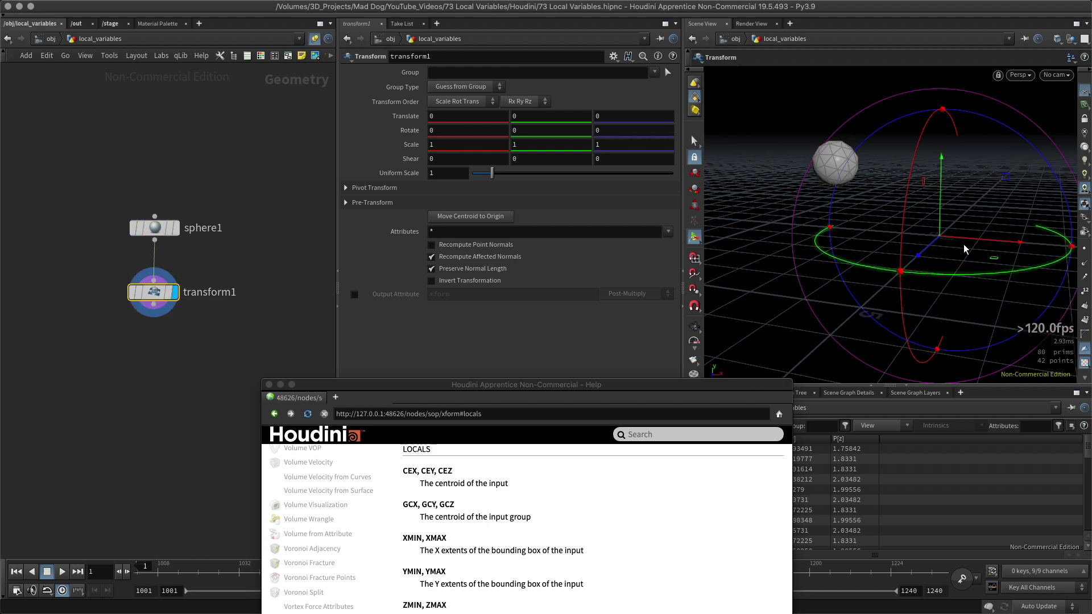
left_click_drag(887, 244, 955, 238)
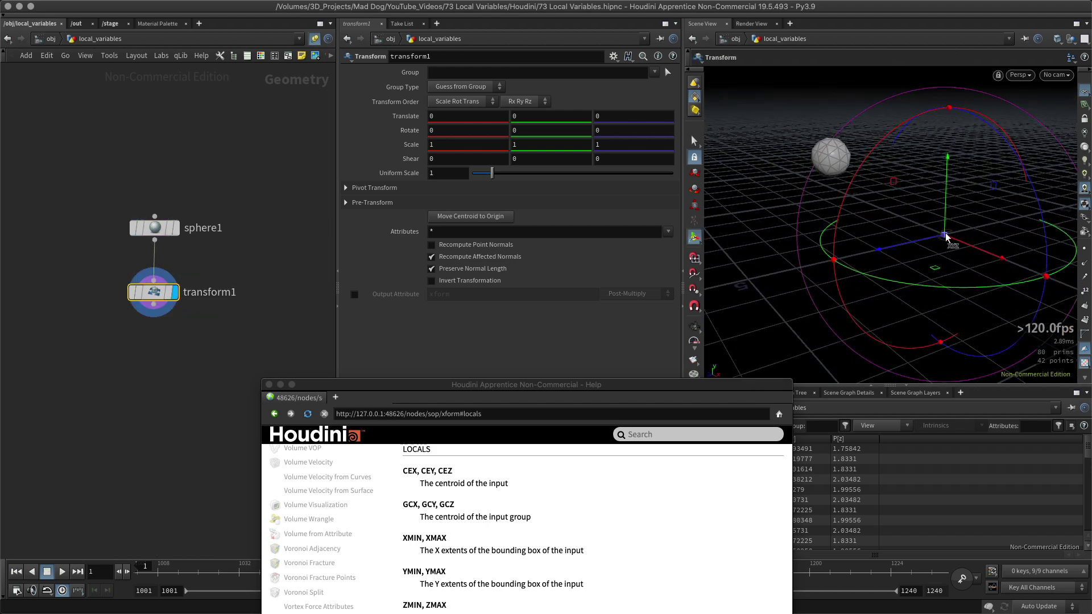
left_click_drag(946, 237, 886, 249)
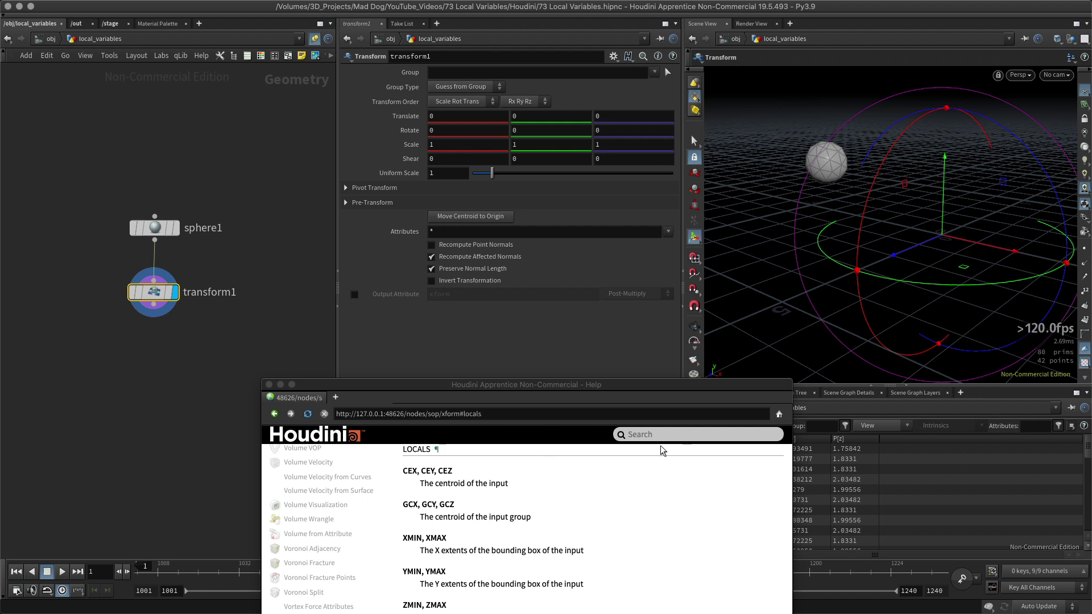
Review the CEX, CEY and CEZ centroid variables in the help and select sphere1 to compare its center values
left_click(407, 474)
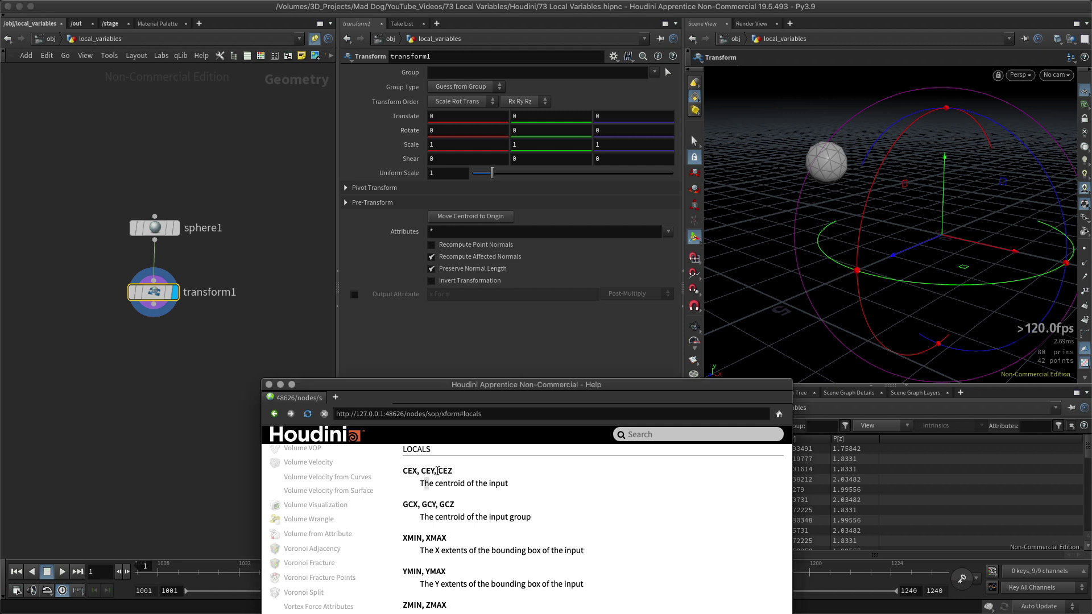
left_click_drag(438, 471, 450, 471)
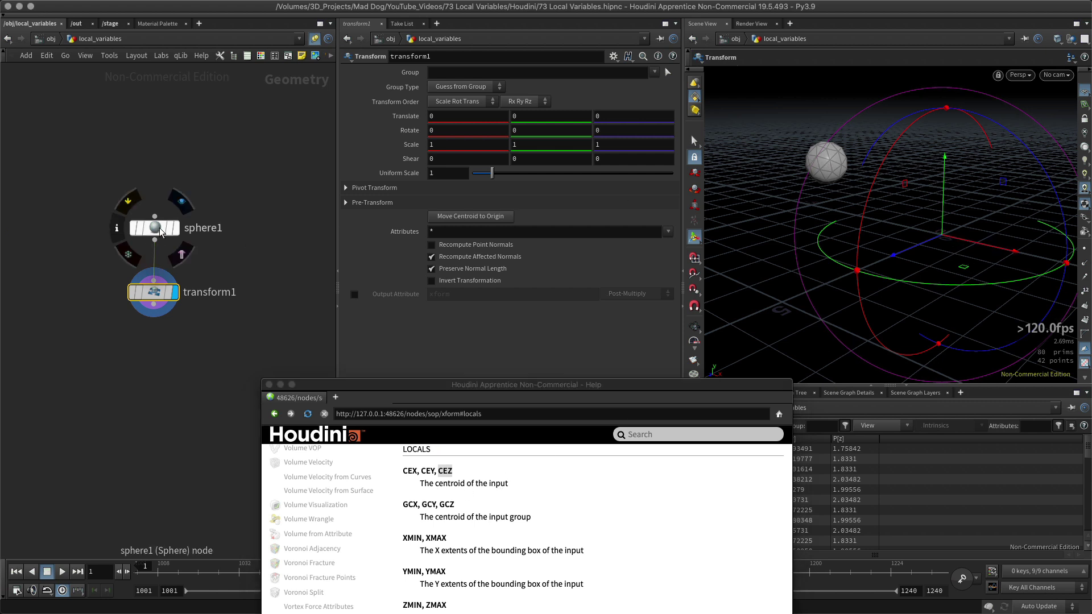
left_click(172, 232)
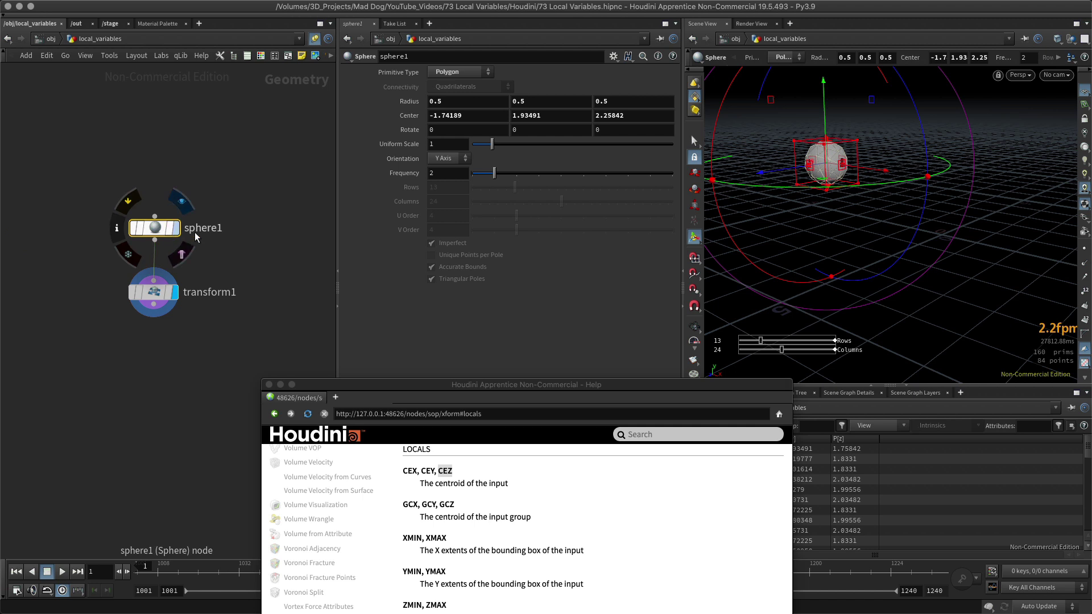
Select transform1, expand its Pivot Transform settings and set Pivot Translate X to $CEX
left_click(149, 298)
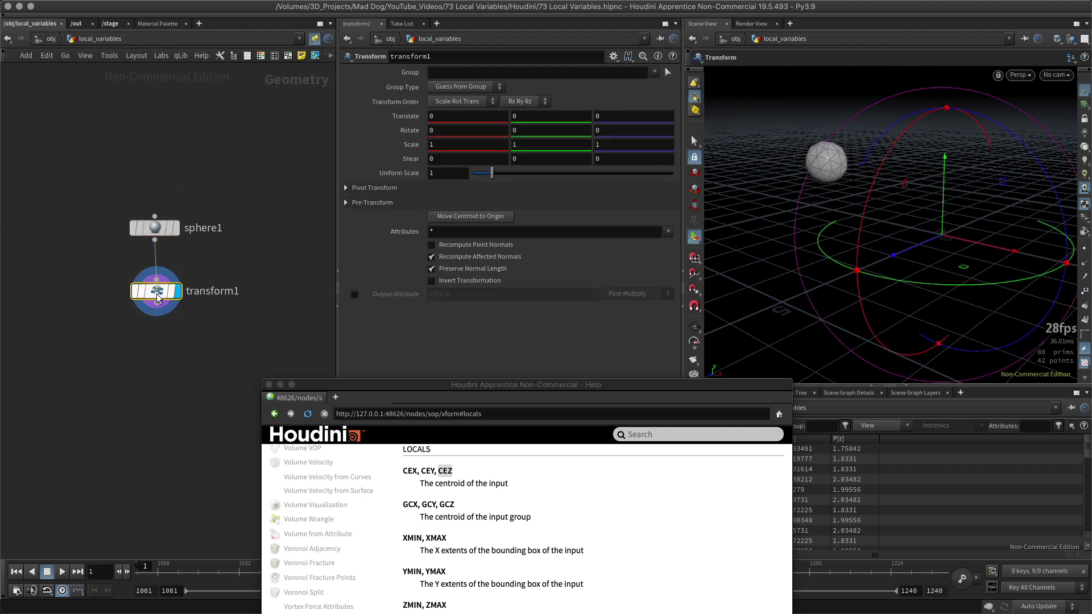
left_click(346, 188)
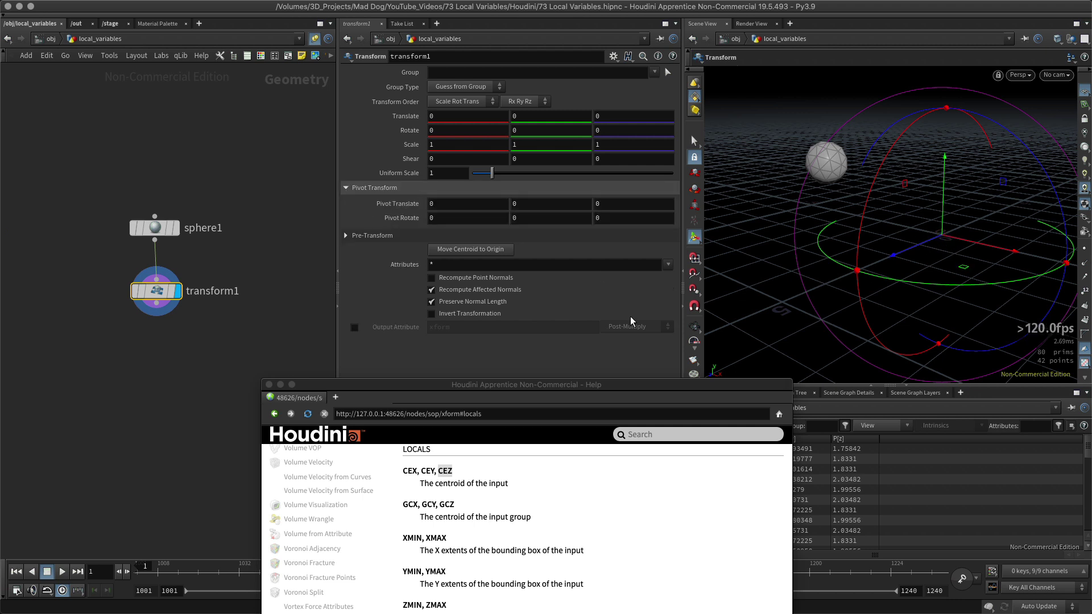
left_click(445, 202)
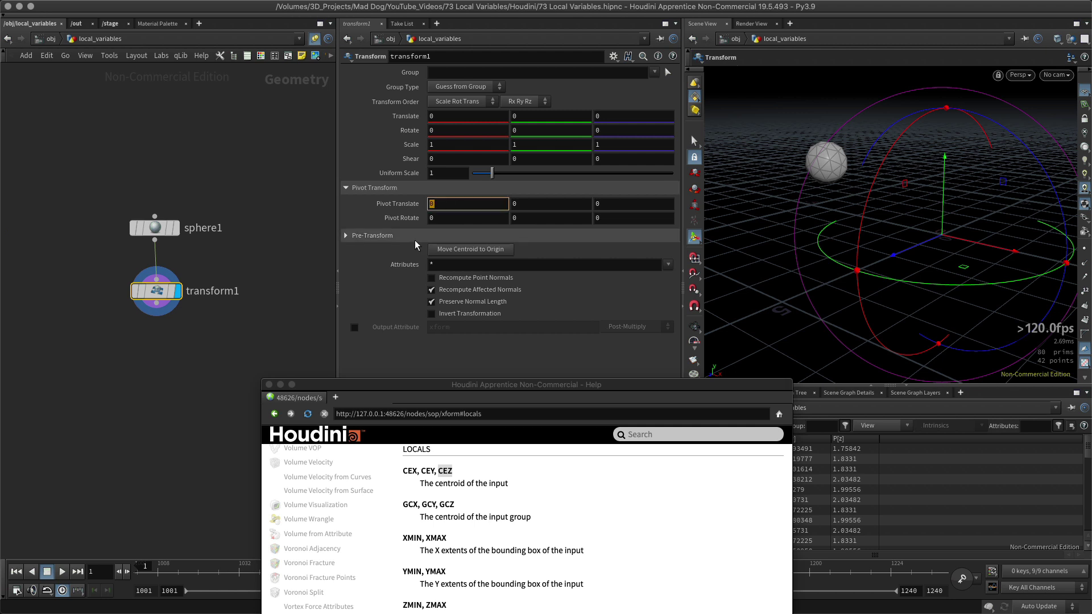
type("CEX")
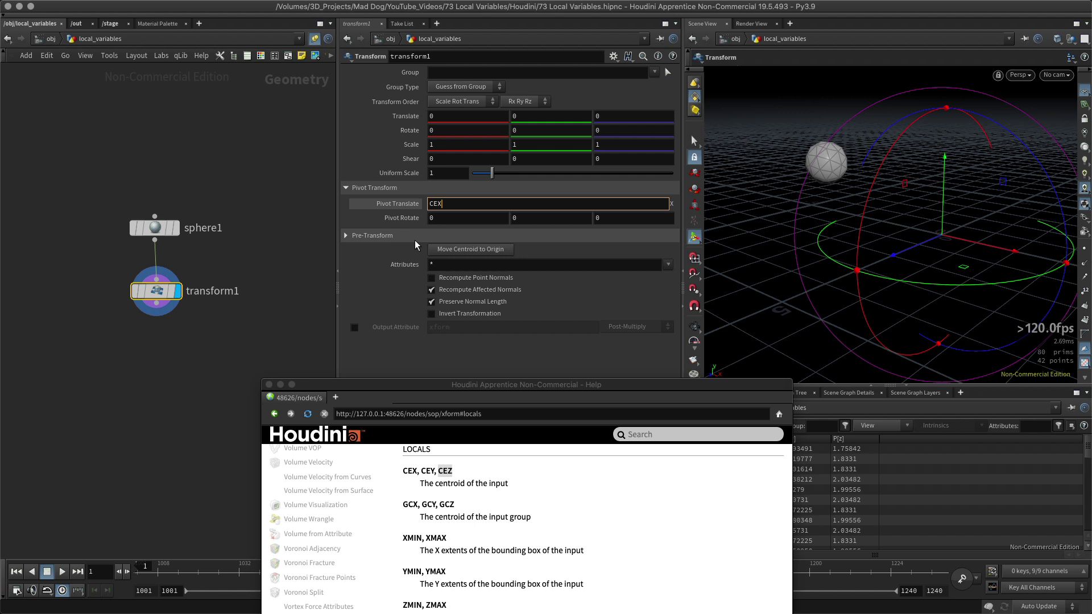
type("@")
key("BackSpace")
type("$")
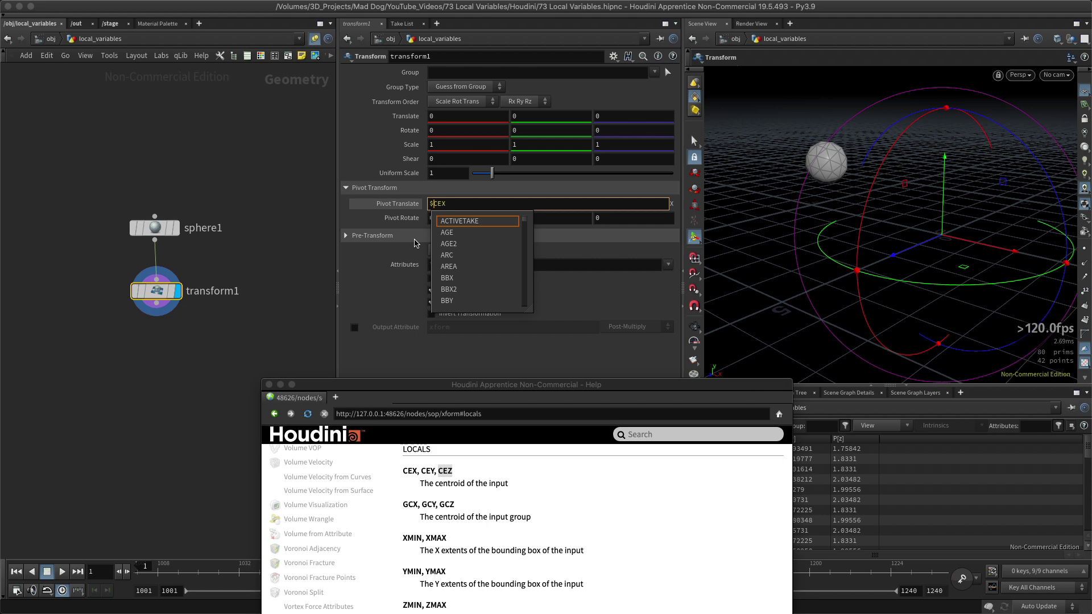
key("Return")
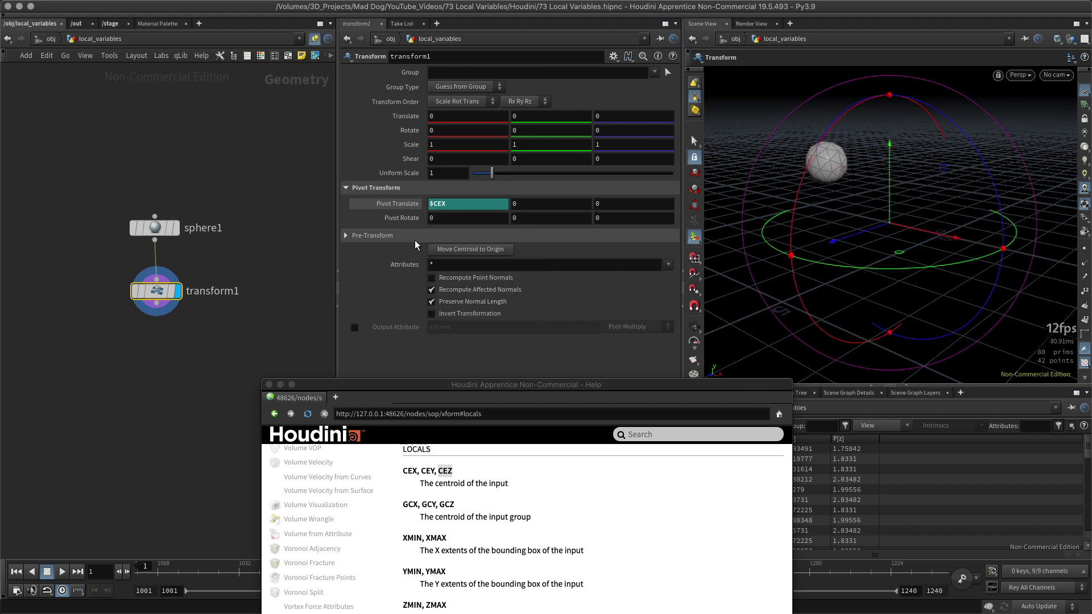
Set transform1's Pivot Translate Y to $CEY and Z to $CEZ to center the pivot on the sphere
left_click_drag(926, 306, 947, 209, "alt")
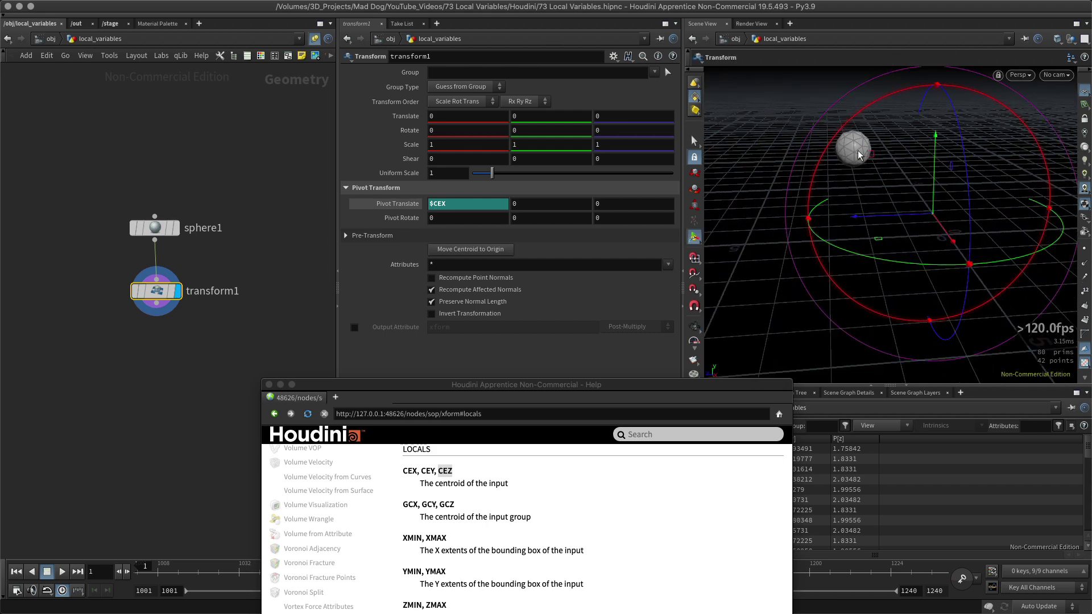
left_click(524, 205)
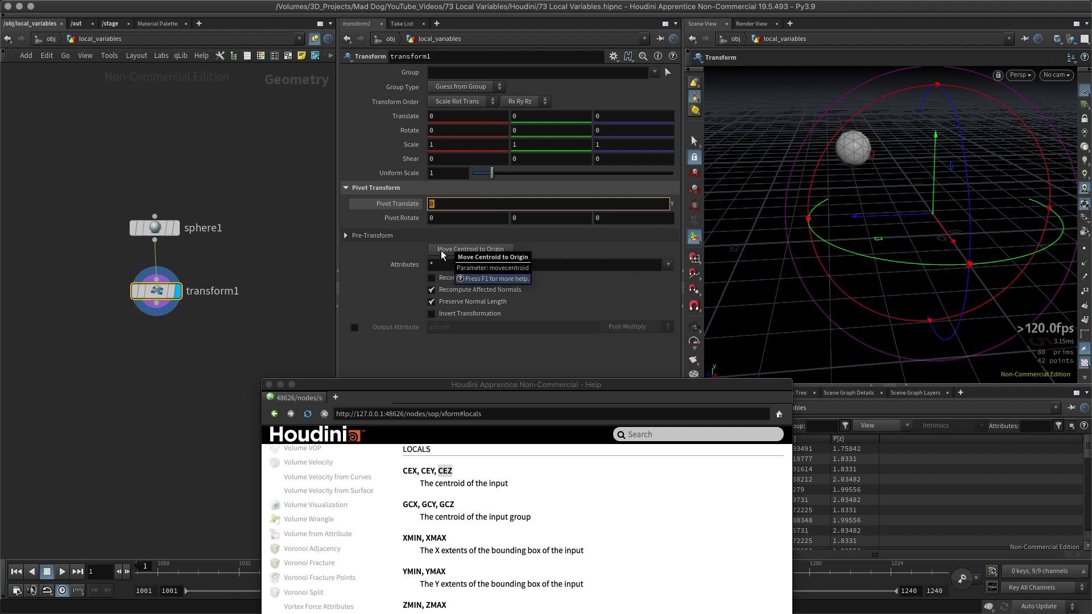
type("$C")
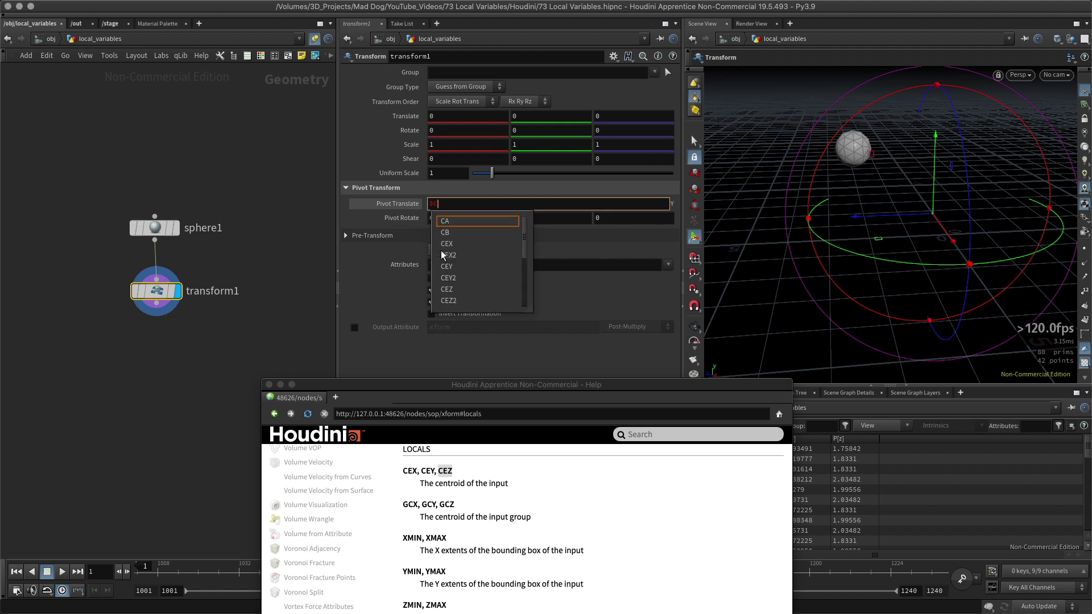
type("EY")
key("Return")
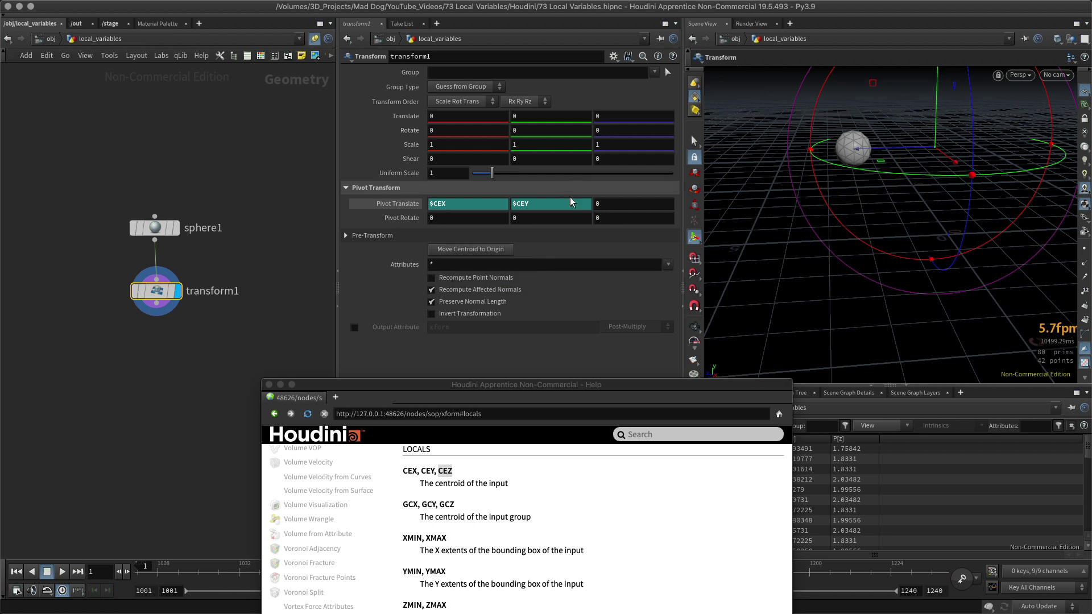
left_click(607, 203)
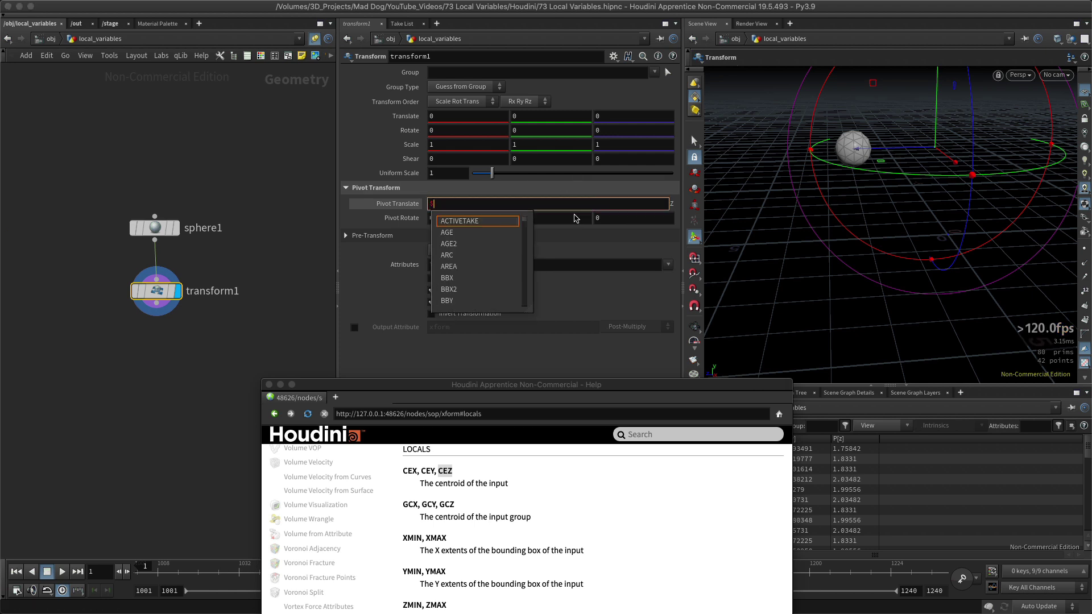
type("$CEZ")
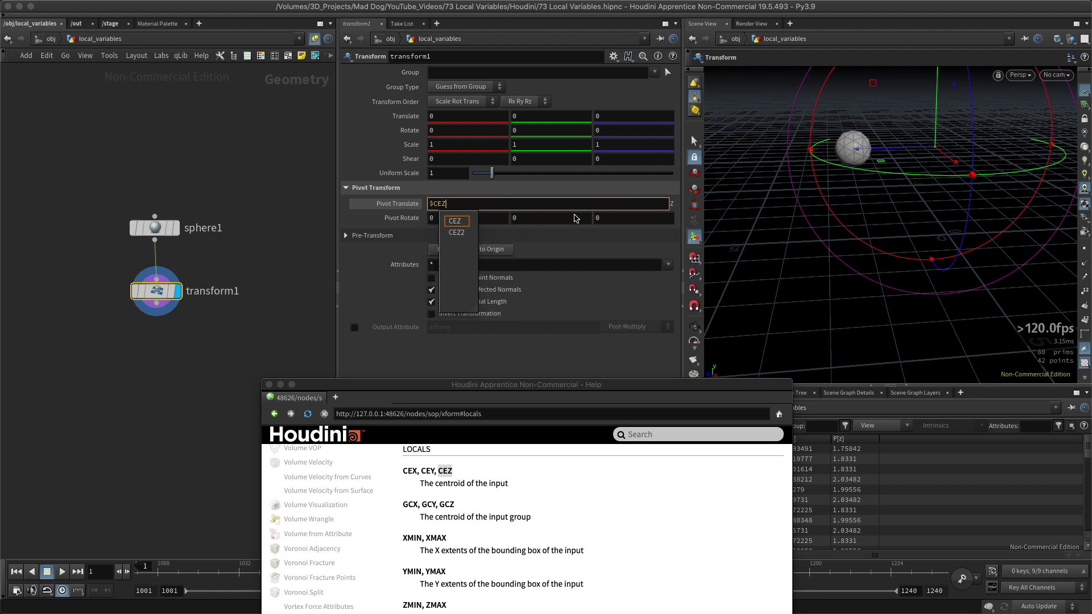
key("Return")
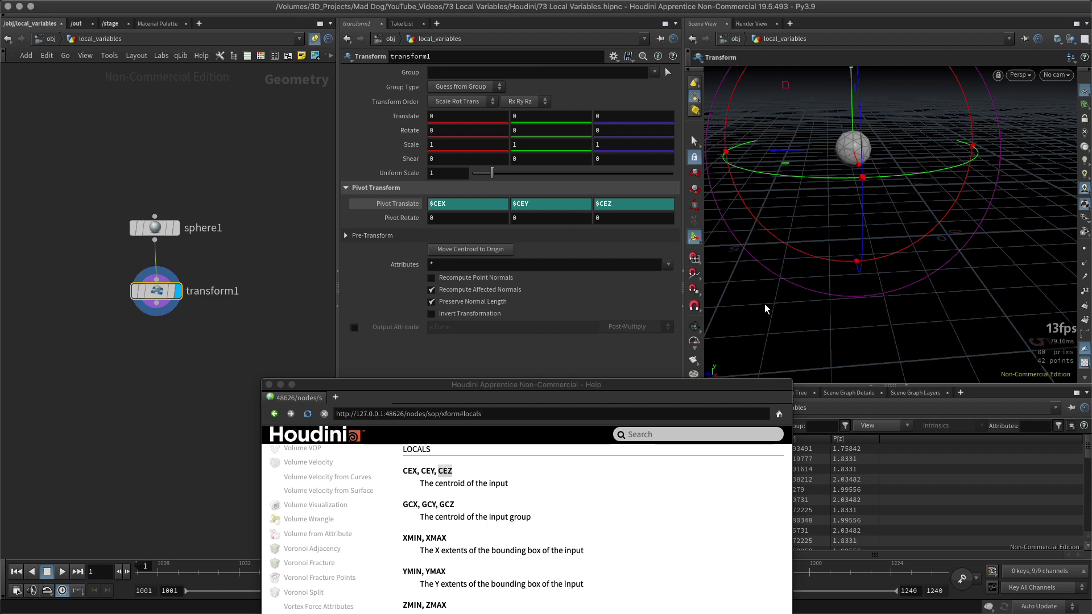
Inspect the centered pivot around the sphere and shift transform1's Translate X to -5.4
key("Escape")
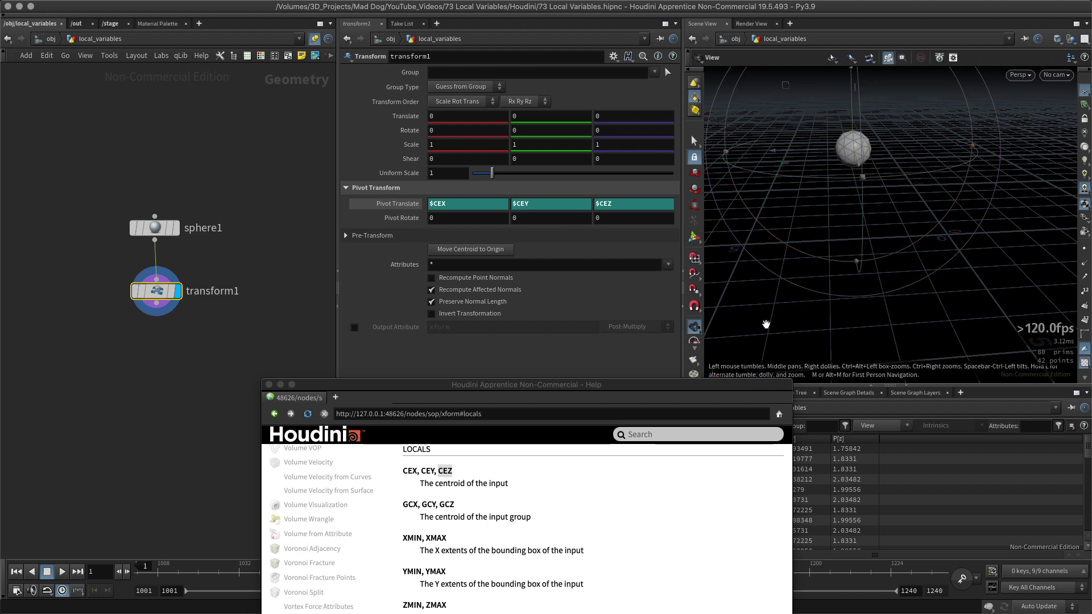
left_click_drag(770, 325, 967, 319)
key("Return")
middle_click_drag(433, 114, 159, 114)
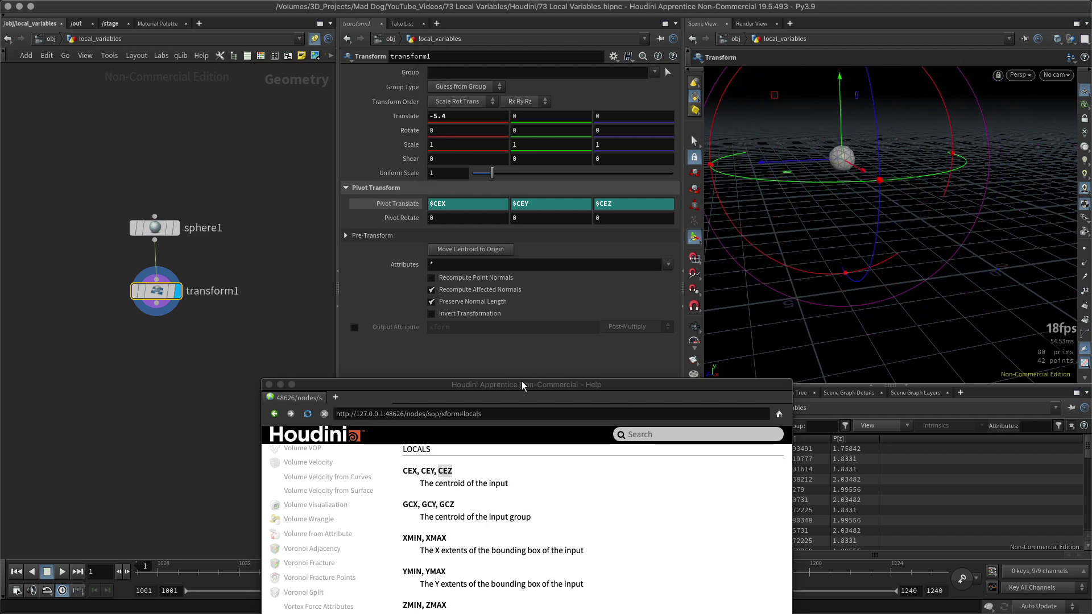
Reposition the help window to read the bounding box extent and size variables in the Locals section
left_click_drag(521, 382, 555, 108)
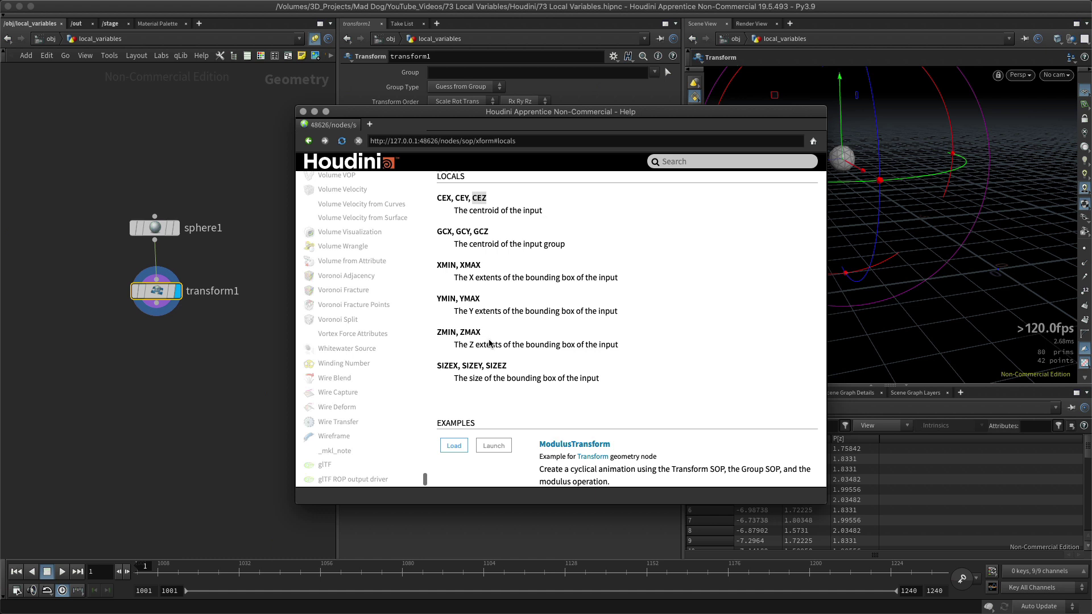
left_click_drag(652, 112, 624, 136)
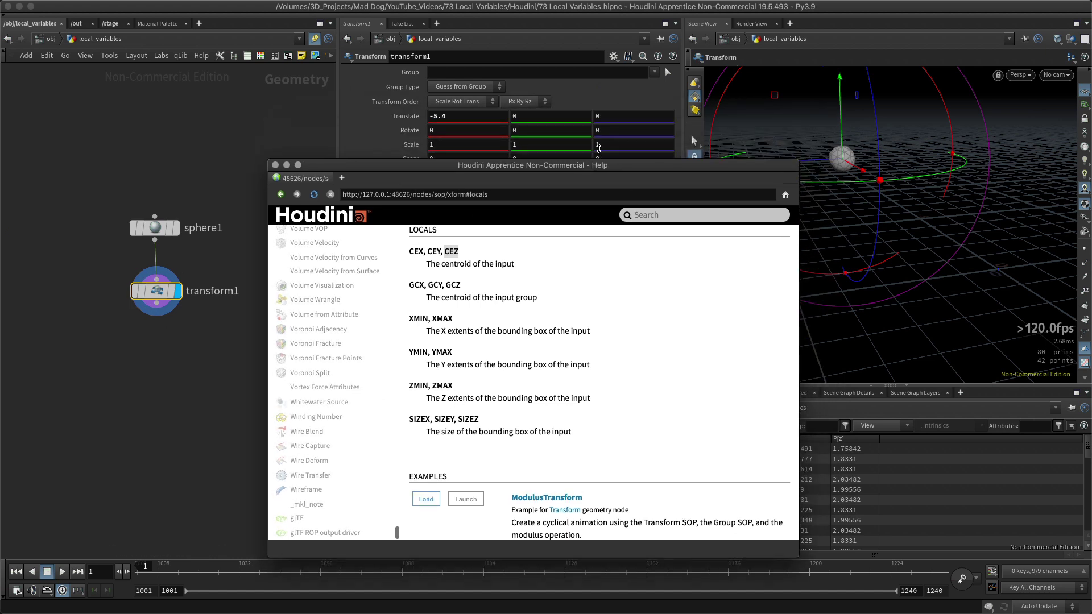